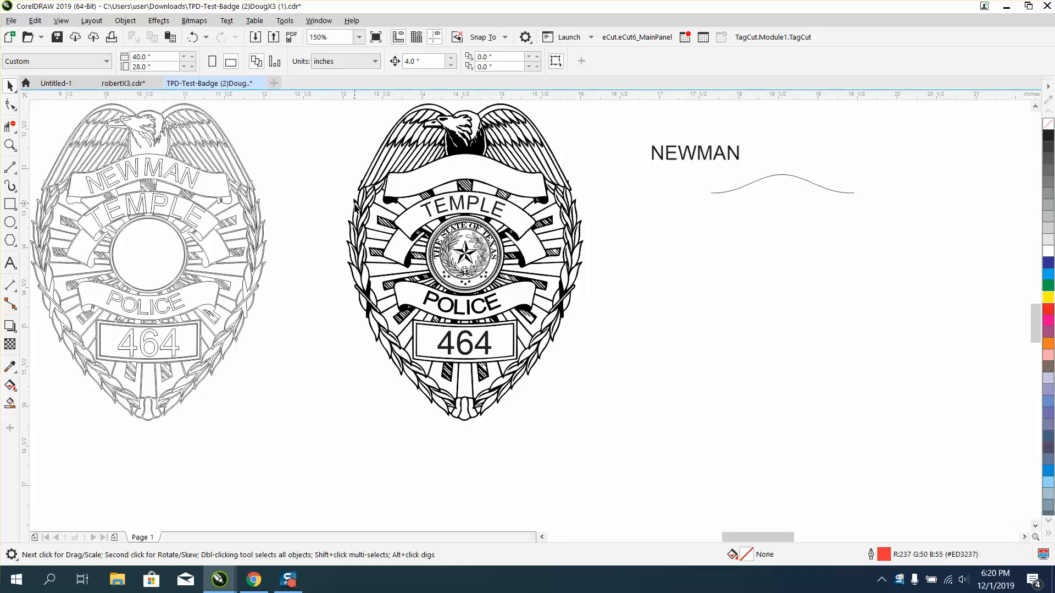
Delete the outer contour curve surrounding the unfilled line-art badge.
left_click(356, 206)
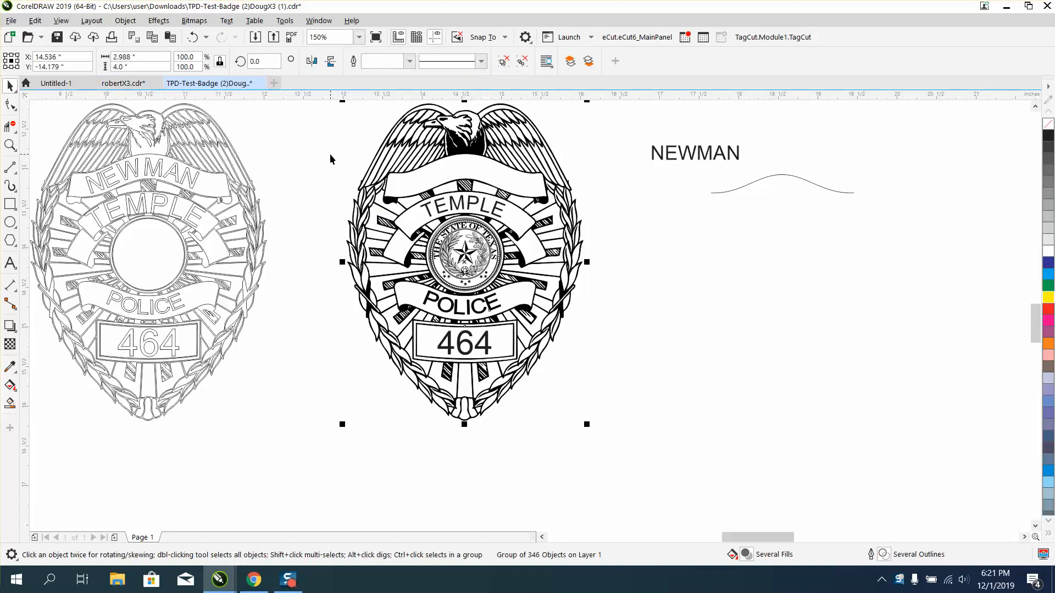
scroll(330, 157, "down", 2)
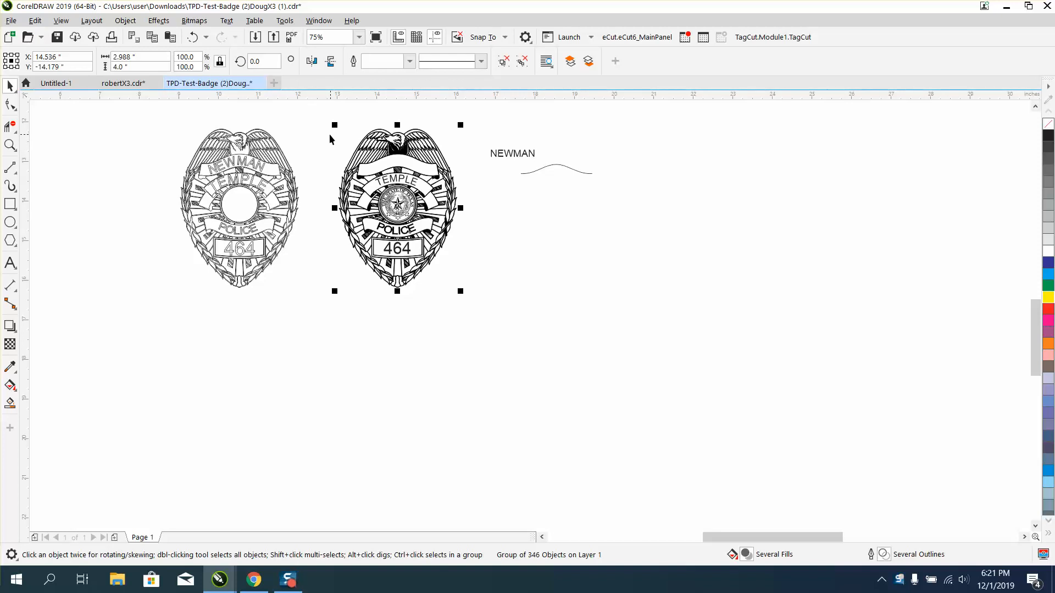
left_click(285, 157)
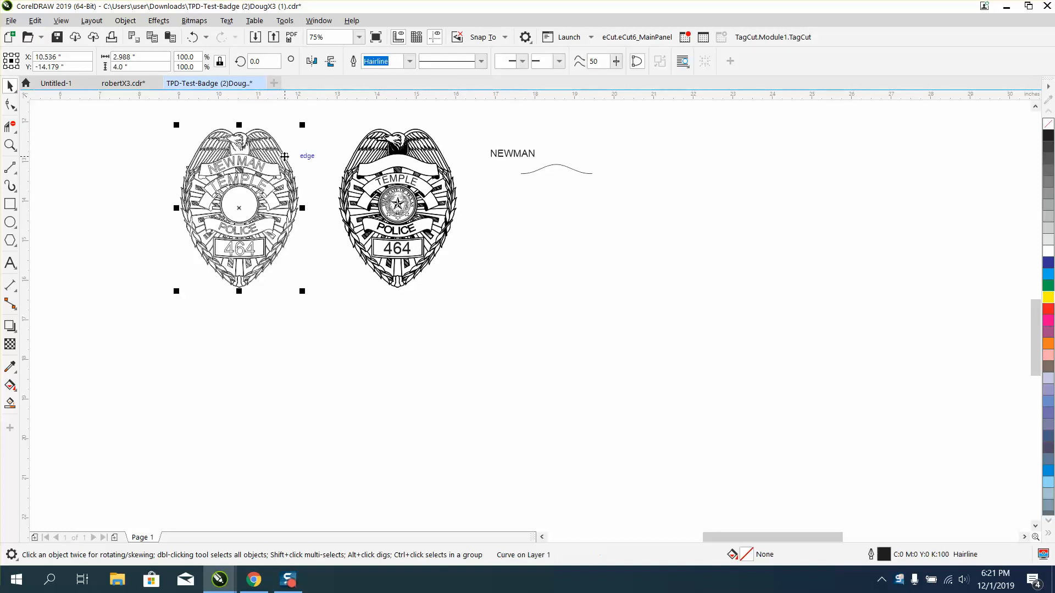
left_click_drag(302, 126, 211, 247)
key("Delete")
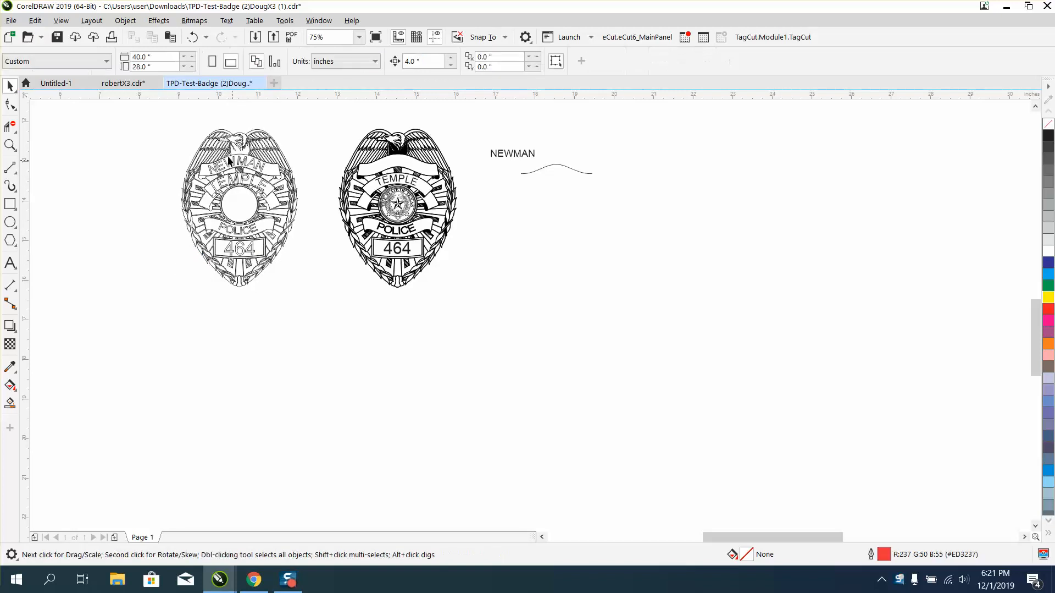
Try scaling all pieces of the line-art badge down to about 1.21 × 1.64 inches and inspect the line detail.
left_click_drag(330, 294, 330, 294)
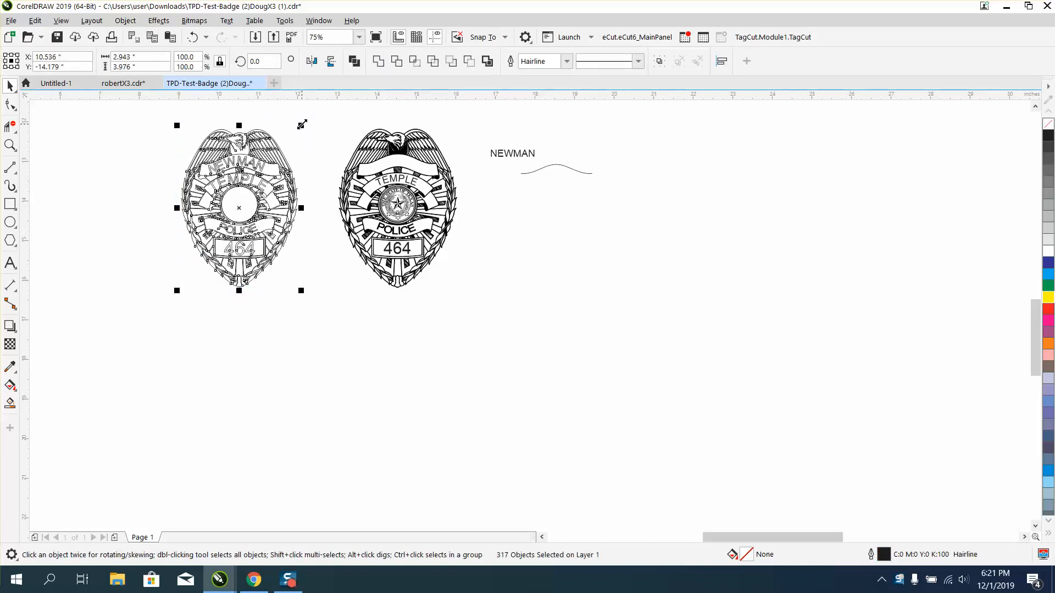
left_click_drag(302, 124, 265, 227)
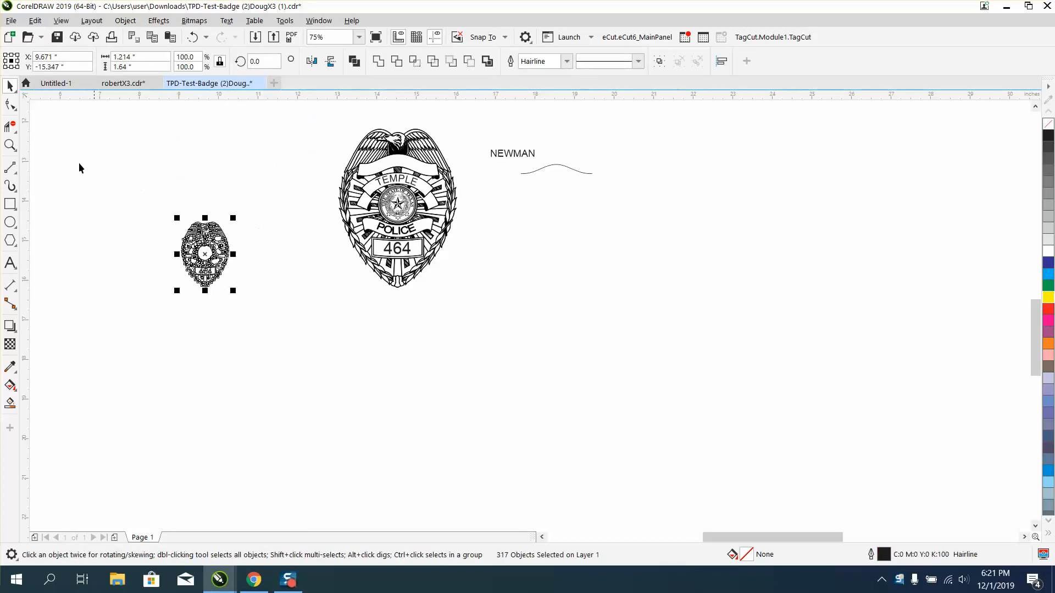
left_click(10, 145)
left_click(255, 253)
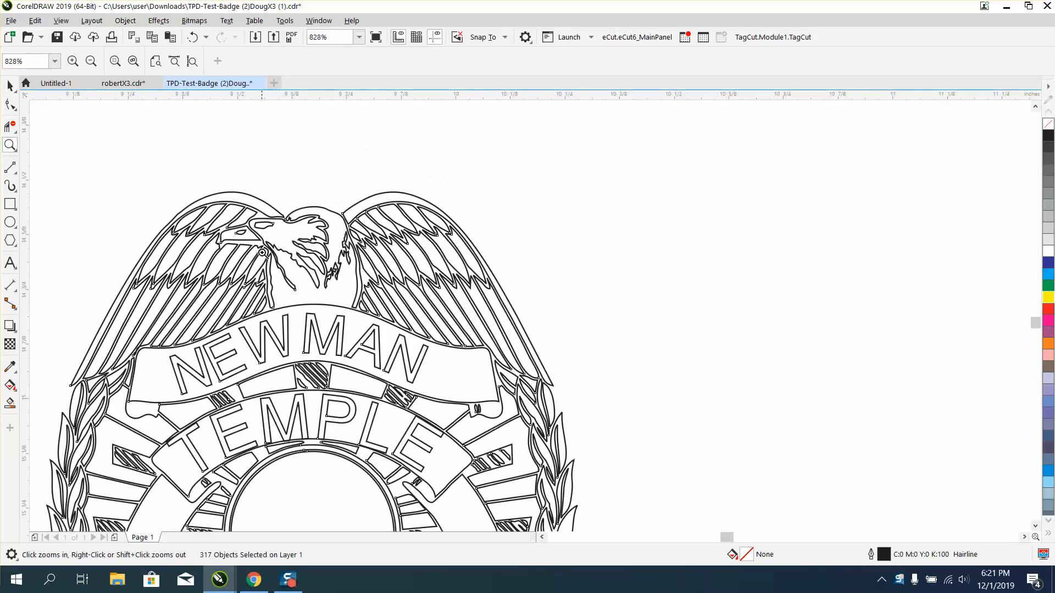
right_click(261, 233)
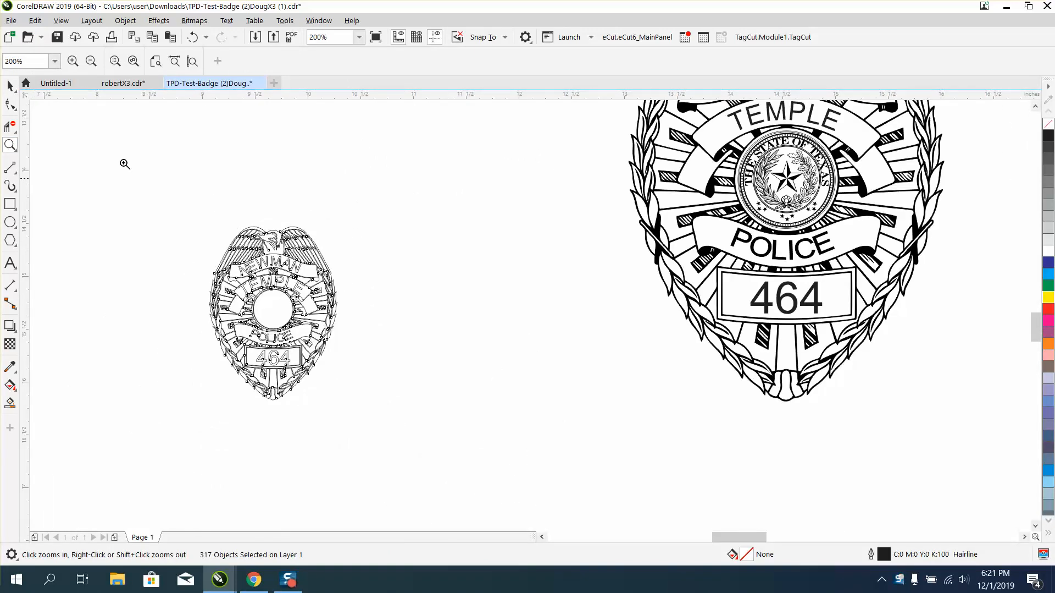
Try shrinking the line-art badge further to about 0.46 × 0.63 inches, inspect it, and undo the size reductions.
left_click(9, 85)
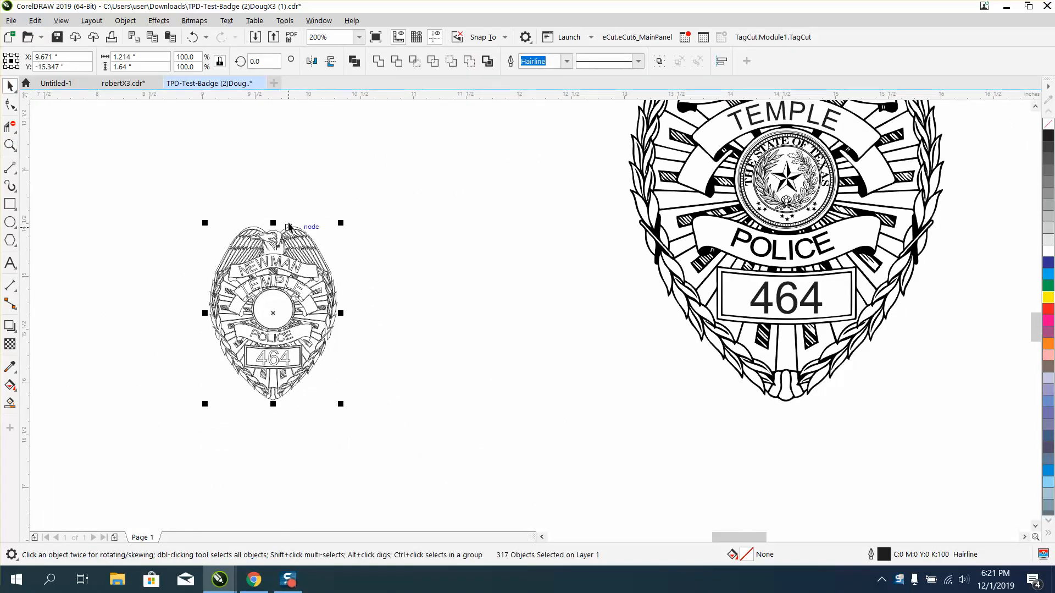
left_click_drag(343, 223, 262, 328)
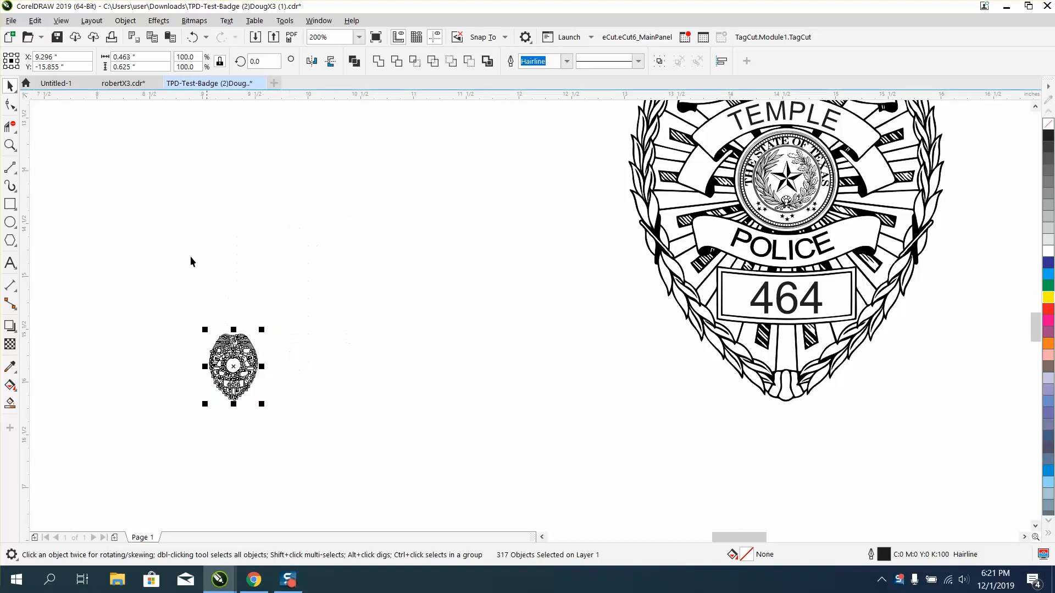
left_click(14, 149)
left_click(48, 145)
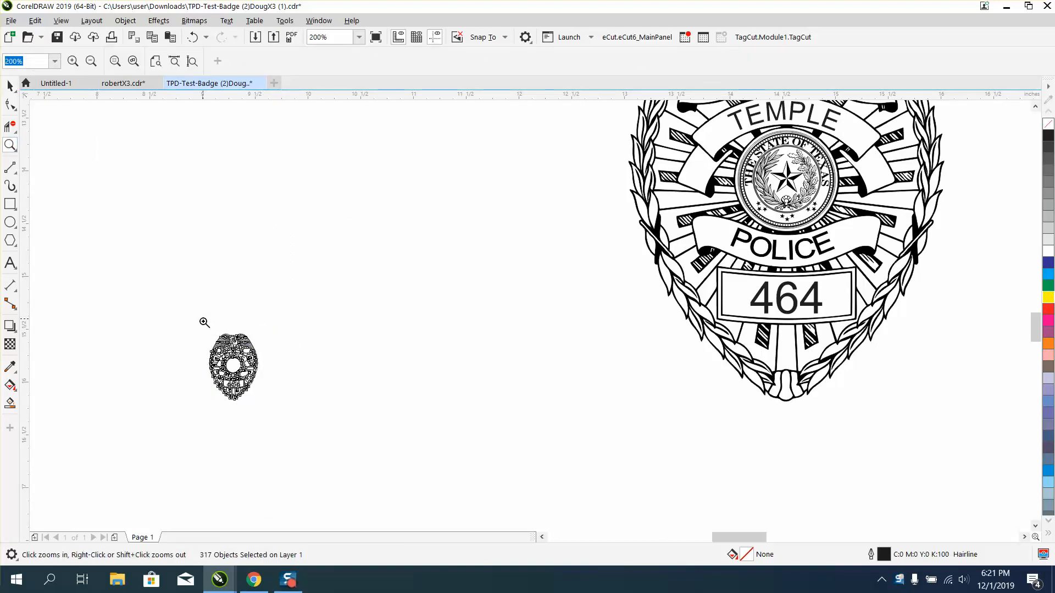
left_click_drag(204, 321, 278, 364)
scroll(190, 261, "down", 2)
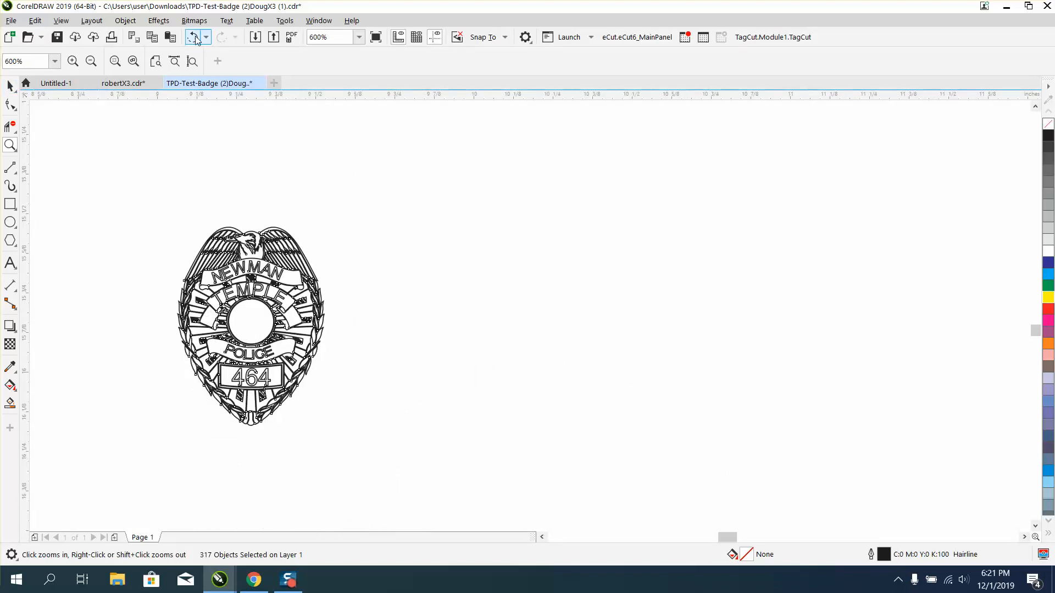
left_click(195, 39)
scroll(332, 171, "down", 4)
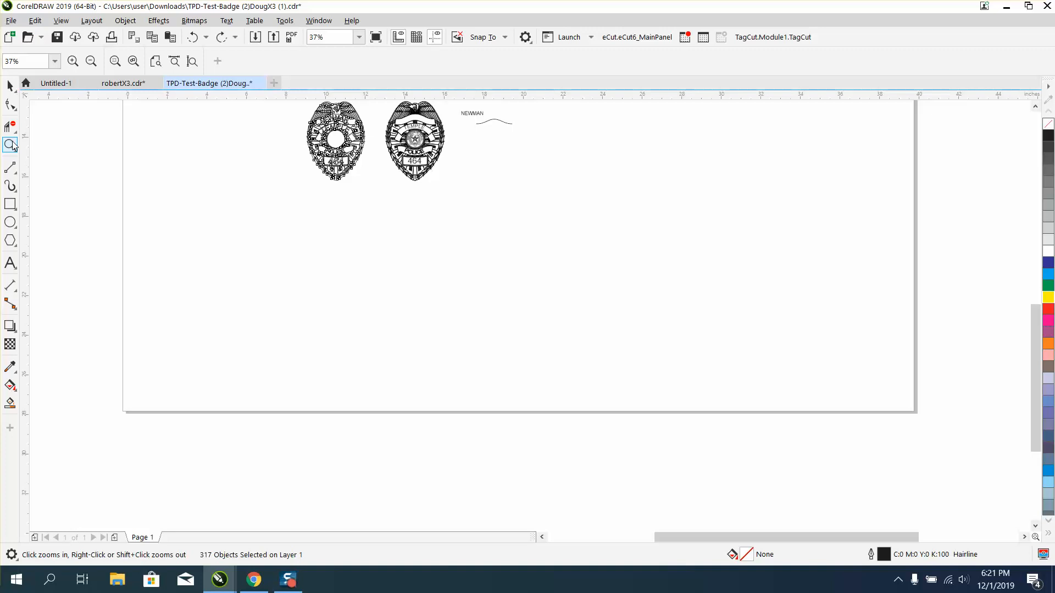
Fit the straight surname text onto the wavy curve beside the badge with a 0.426-inch offset.
left_click_drag(376, 107, 552, 206)
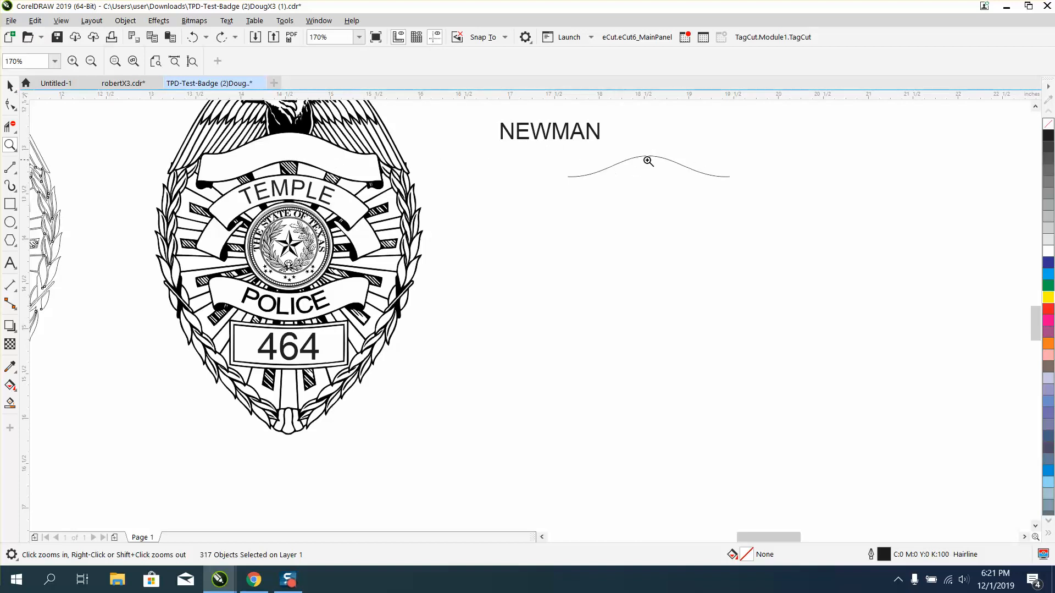
left_click(10, 85)
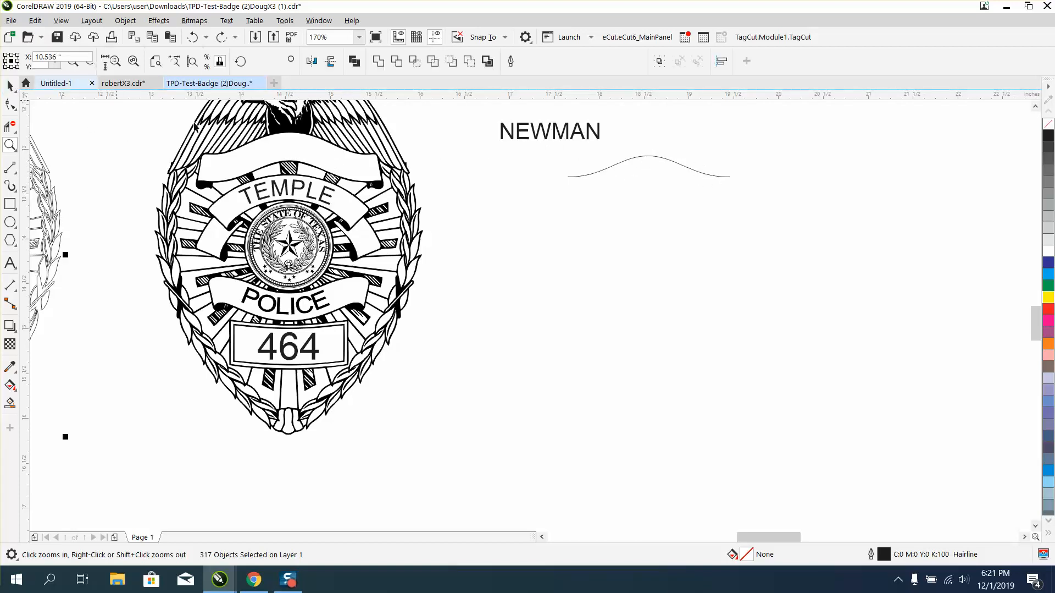
left_click(536, 142)
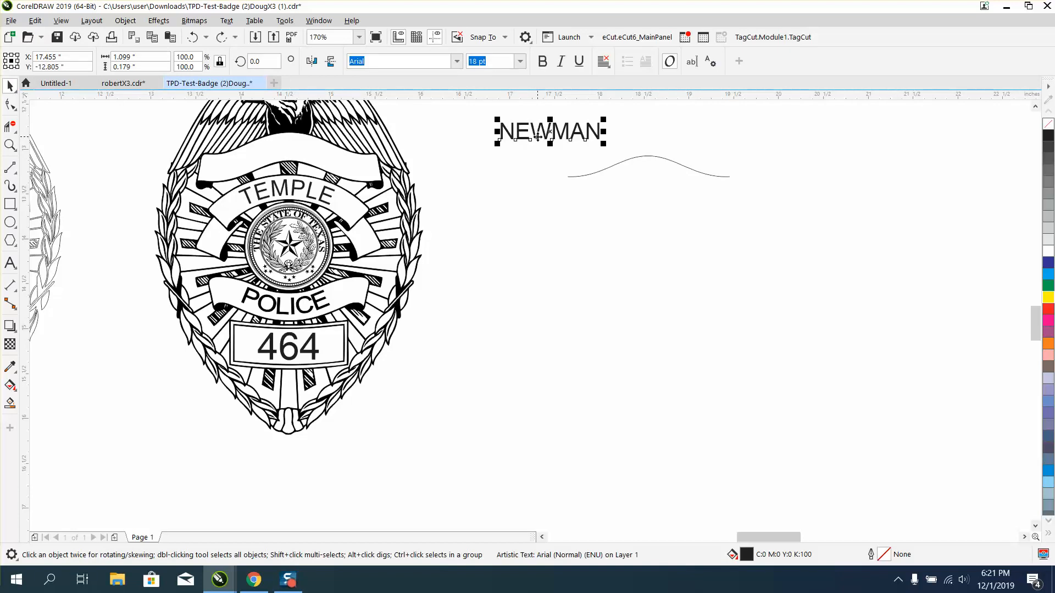
left_click(225, 21)
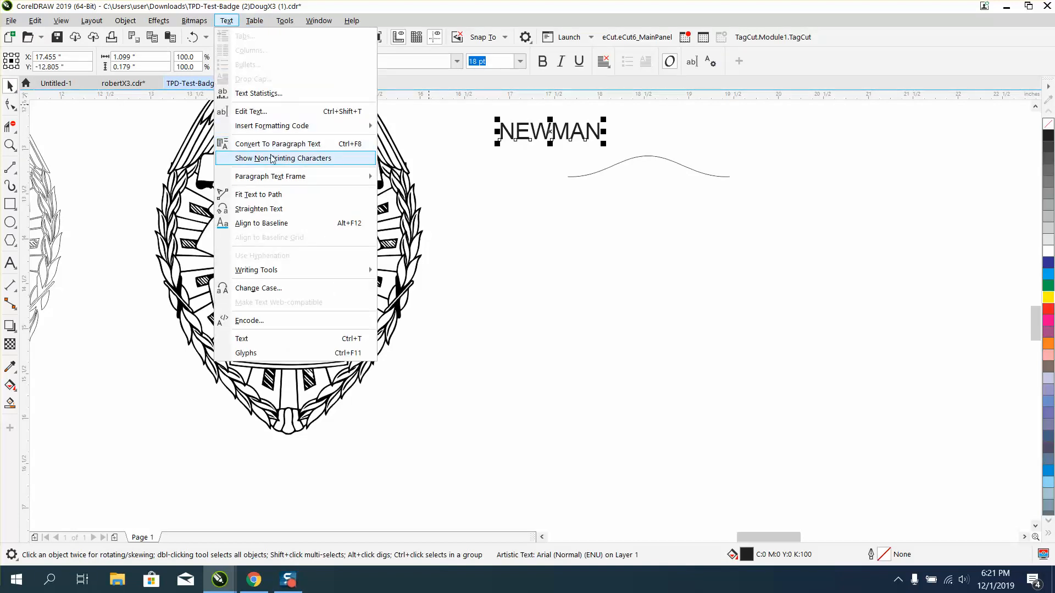
left_click(265, 195)
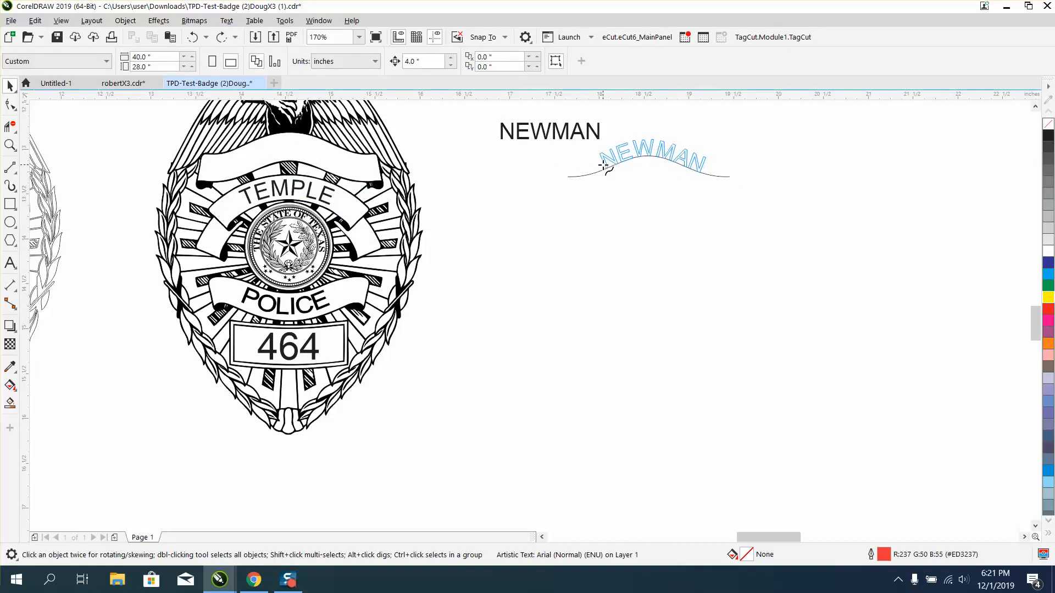
left_click(604, 164)
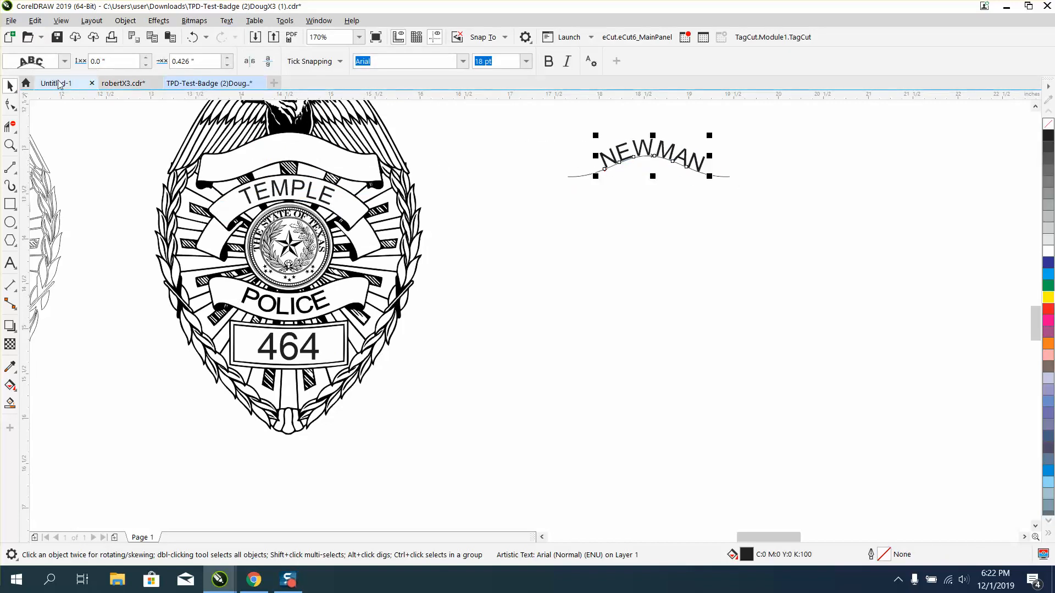
Break the fitted surname text apart from its wavy path.
left_click_drag(555, 114, 802, 247)
left_click(125, 20)
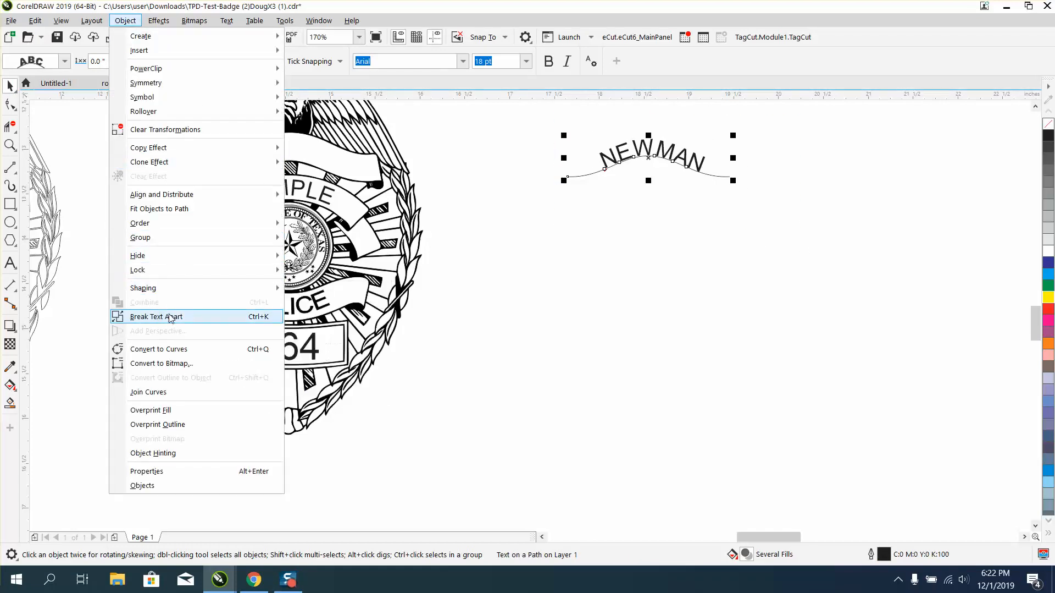
left_click(156, 316)
left_click(591, 287)
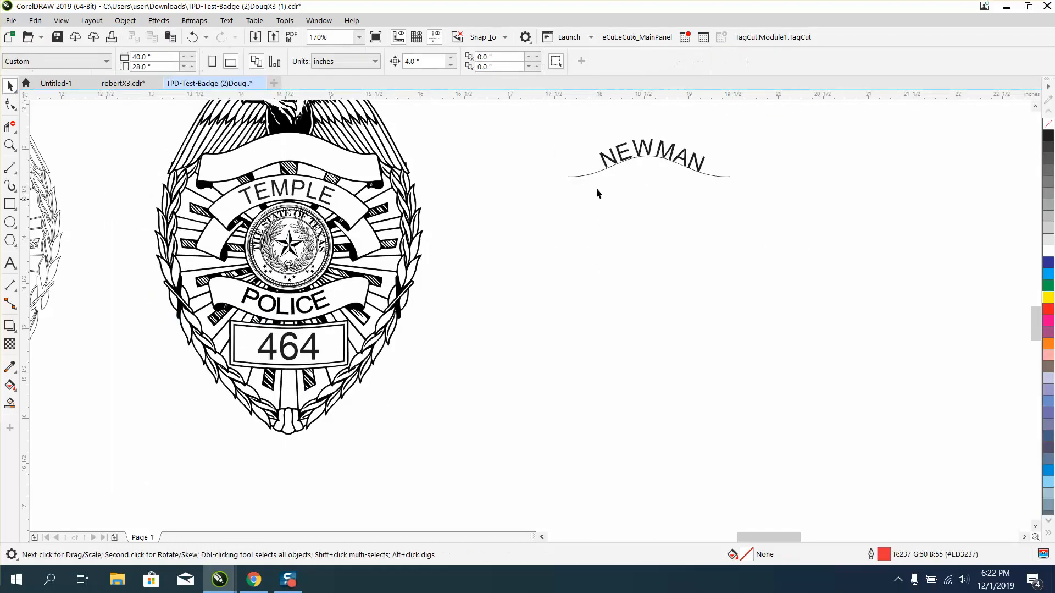
Move the curved surname text 4 inches left into the filled badge's empty top banner.
left_click(605, 160)
left_click(491, 111)
left_click(619, 153)
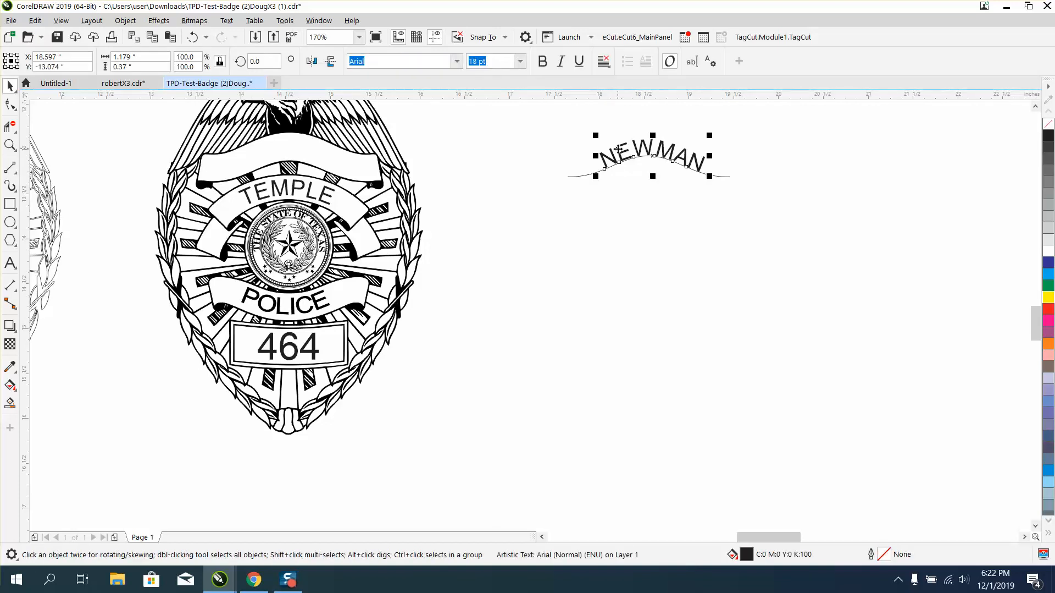
key("Left")
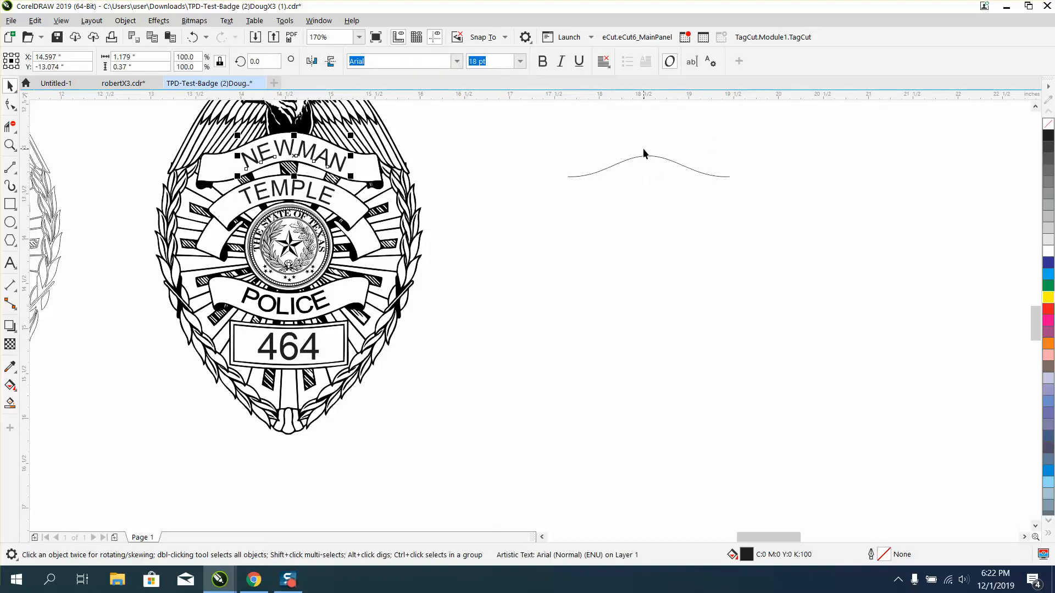
left_click(533, 189)
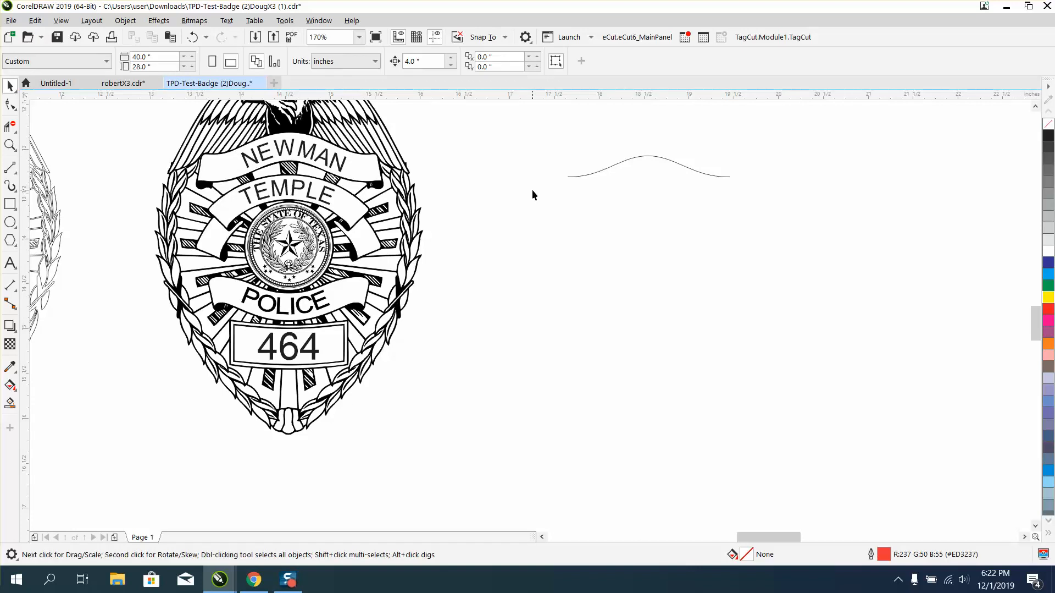
Duplicate the filled badge together with its surname text and move the copy 8 inches to the right.
scroll(532, 189, "down", 3)
left_click_drag(505, 317, 523, 315)
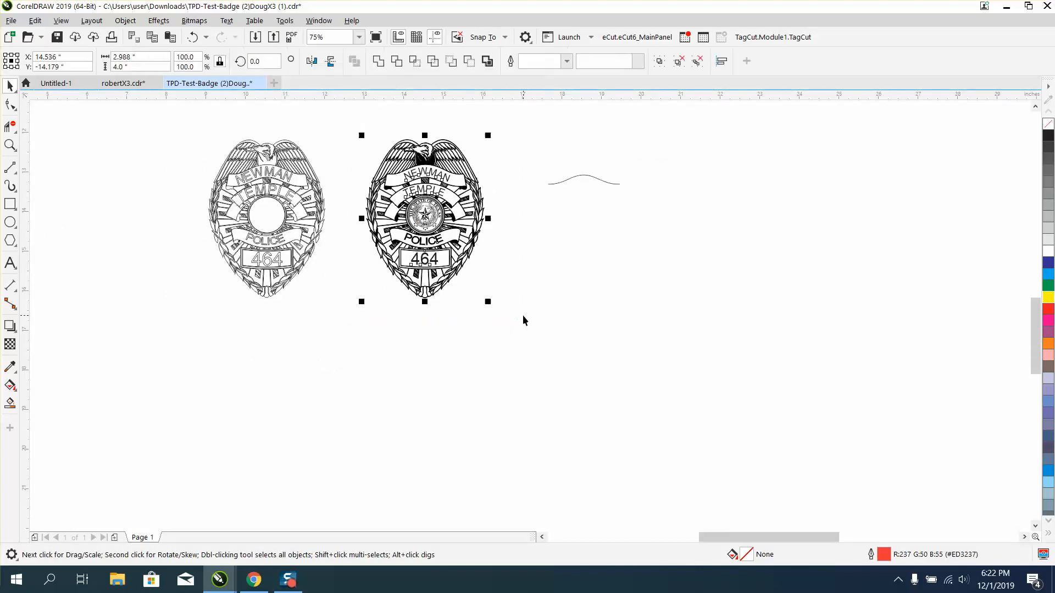
key("plus")
key("Right")
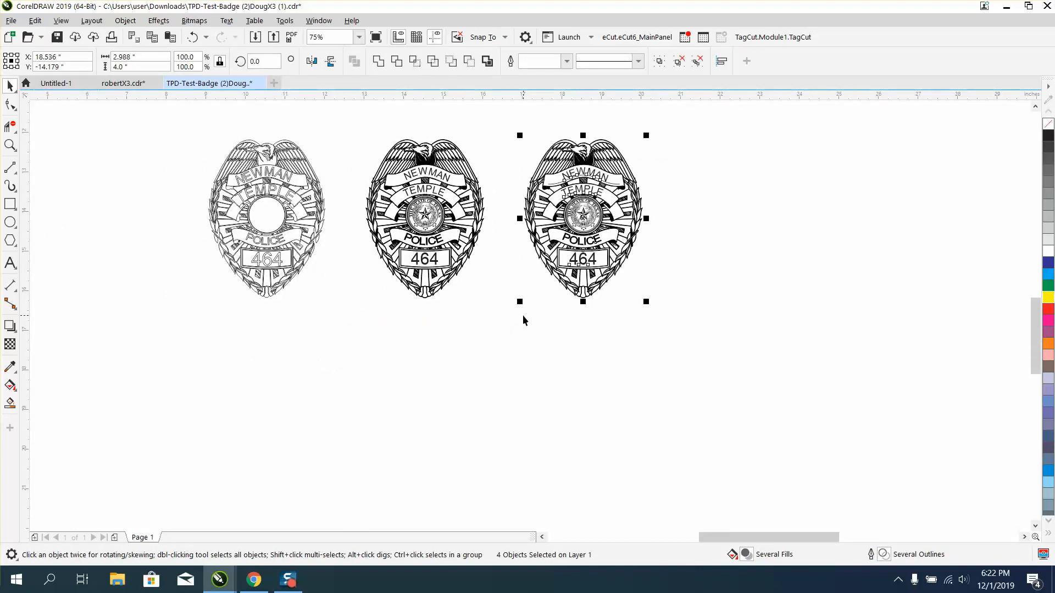
key("Right")
left_click(567, 278)
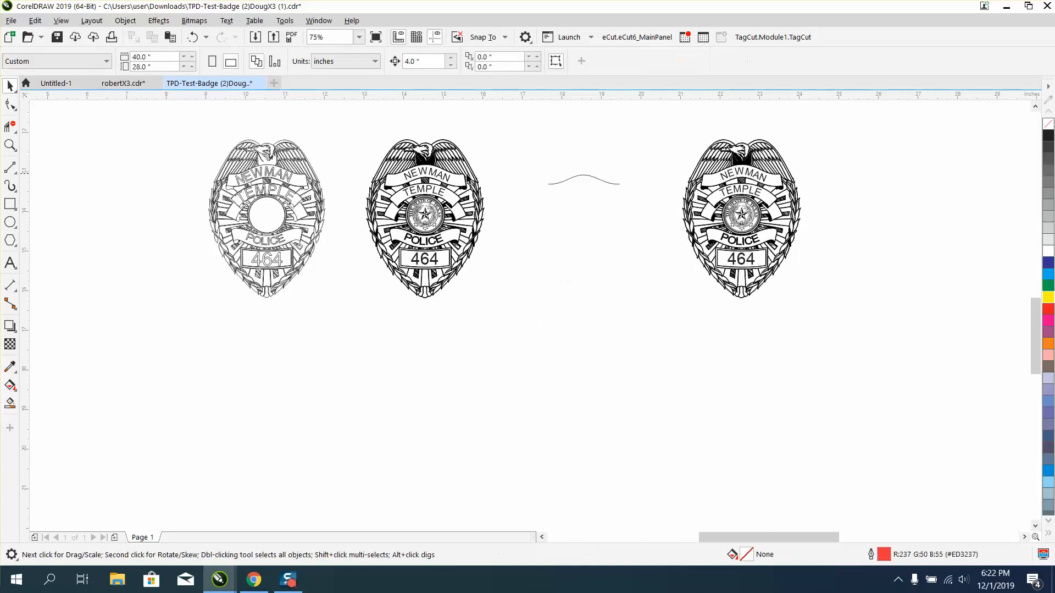
left_click(448, 179)
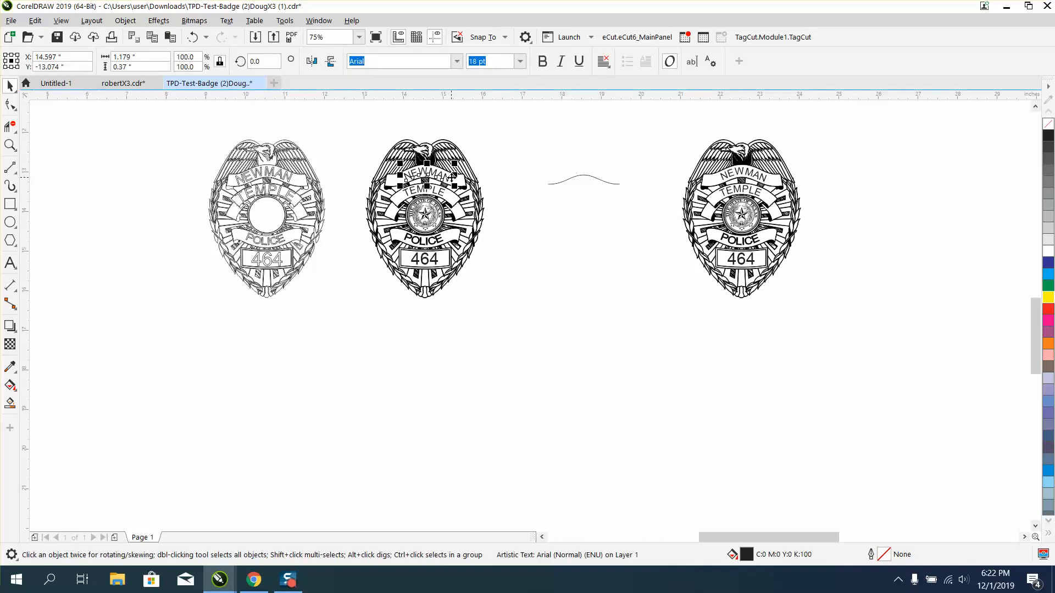
key("Delete")
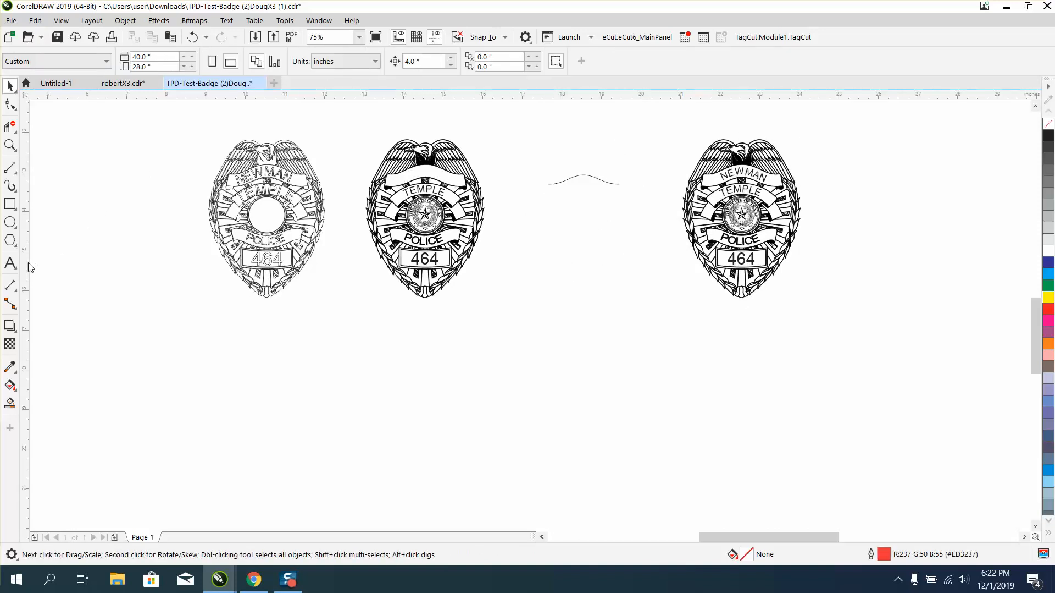
left_click(10, 262)
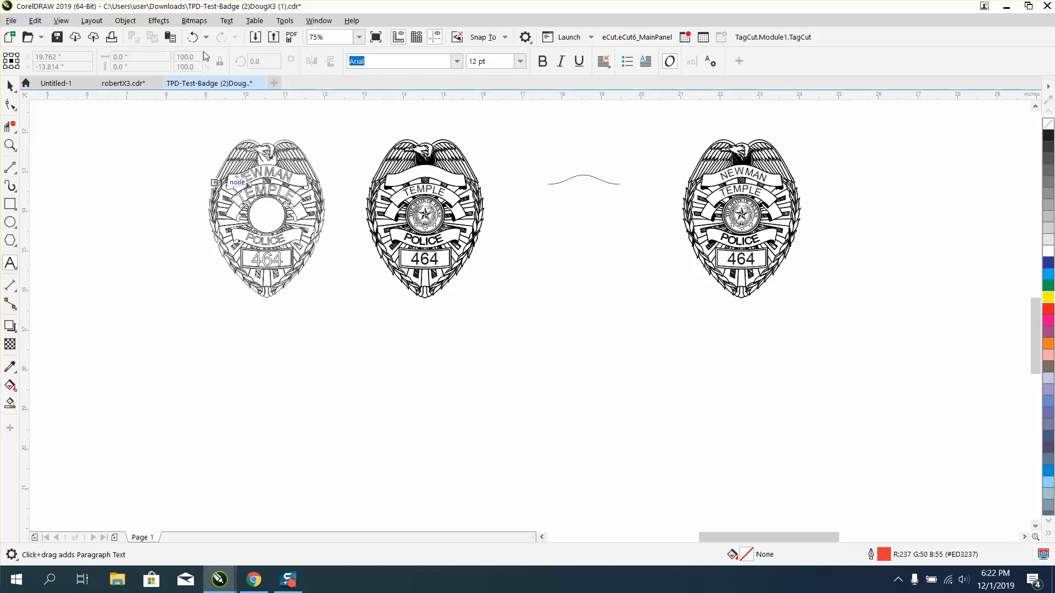
left_click(192, 37)
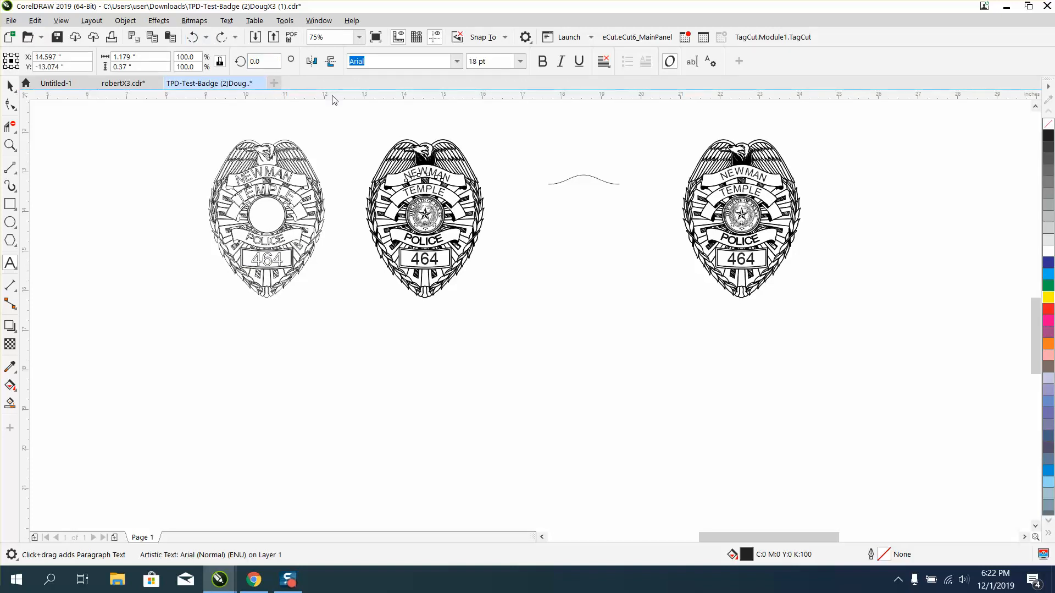
Move the original badge's curved surname text 4 inches right and 4 inches down, and straighten it.
key("Right")
key("Down")
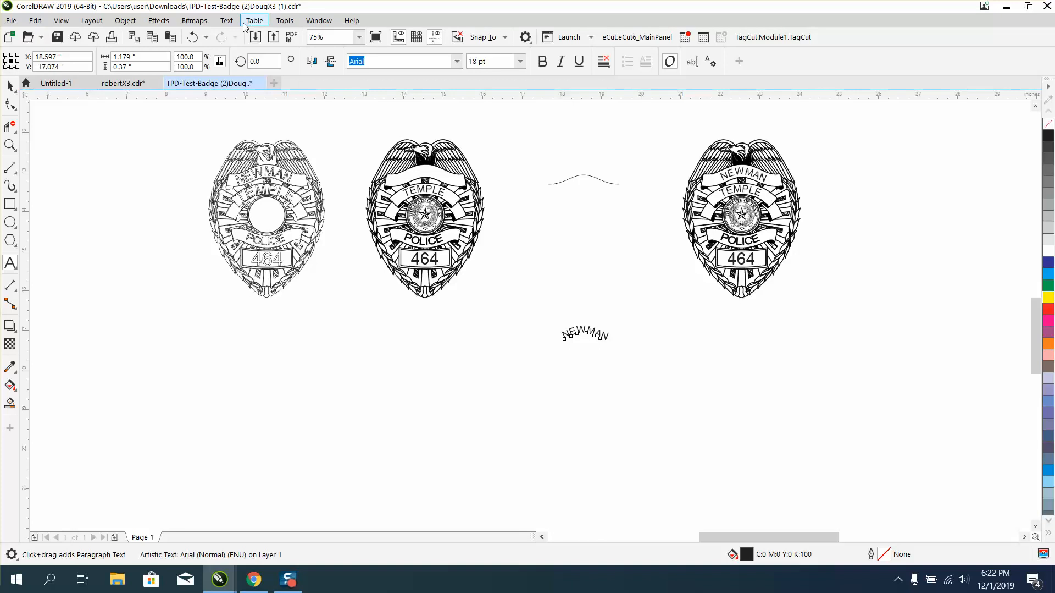
left_click(227, 21)
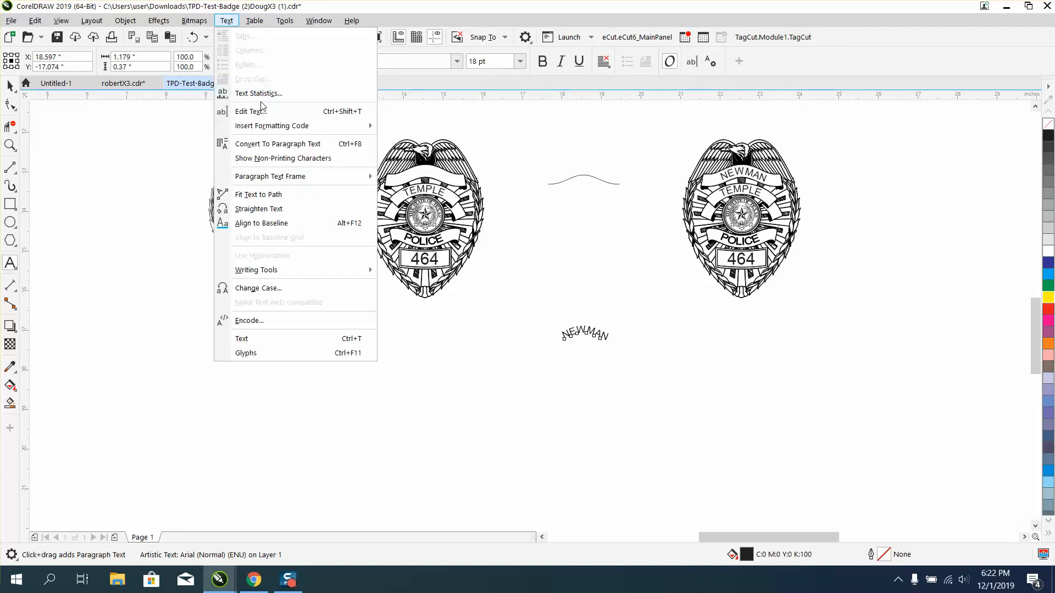
left_click(262, 209)
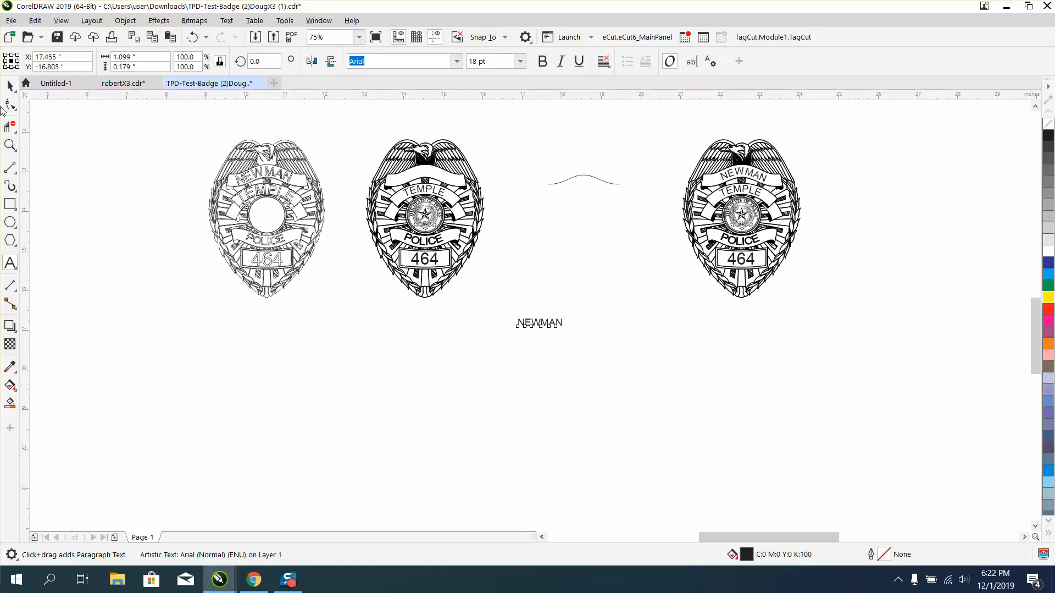
left_click(10, 86)
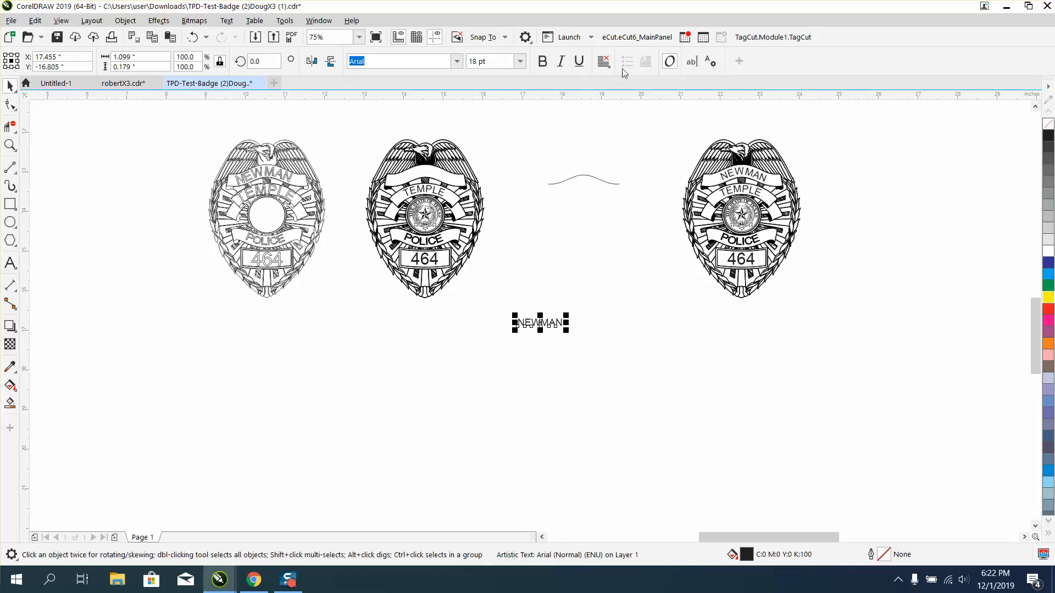
Replace the straightened text with a different surname and place it just above the wavy curve.
left_click(689, 62)
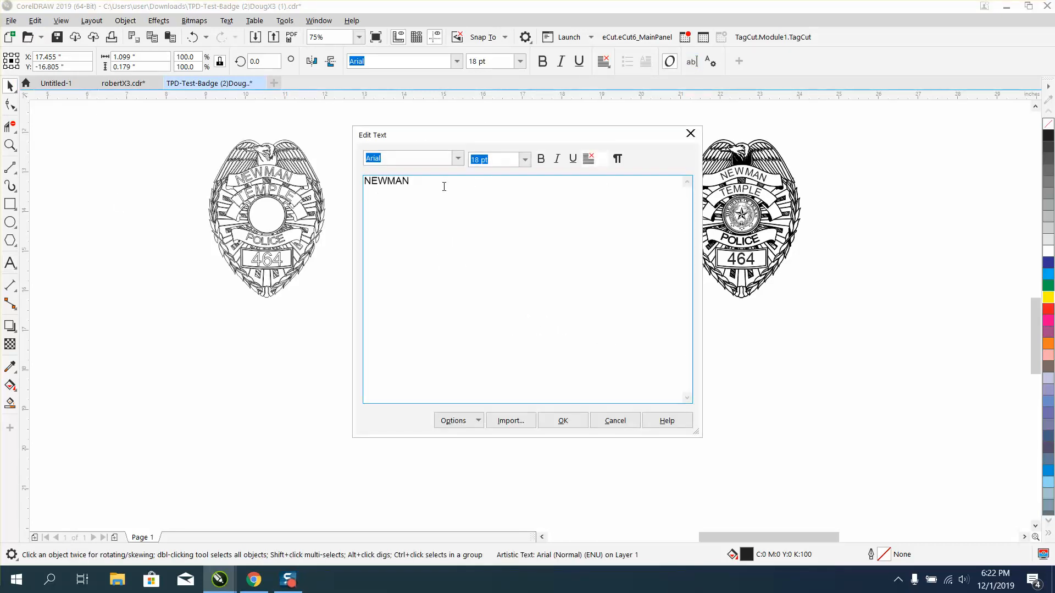
left_click_drag(443, 184, 363, 185)
type("SMITH")
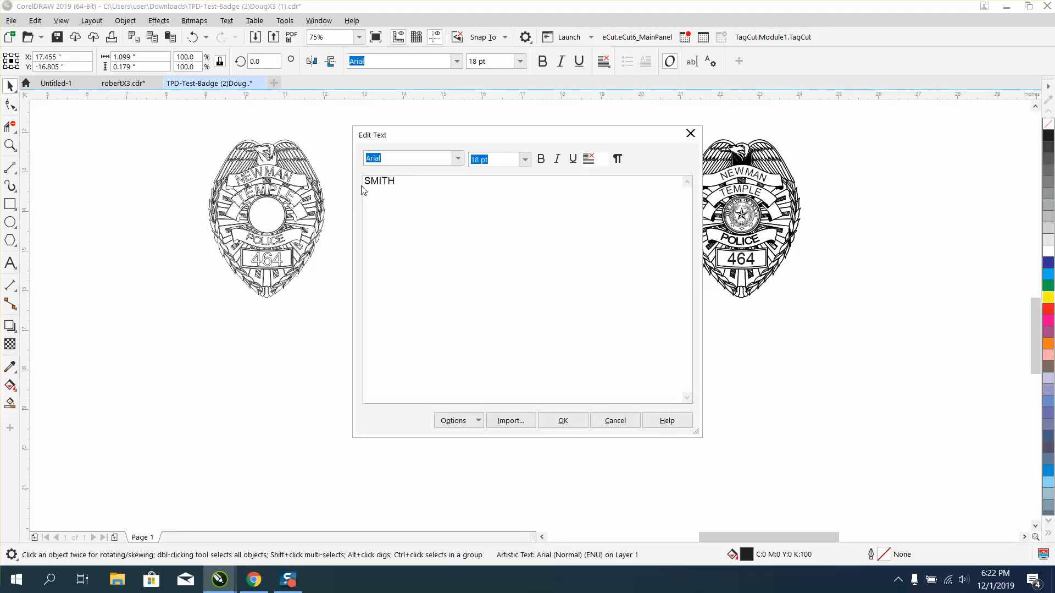
left_click(578, 421)
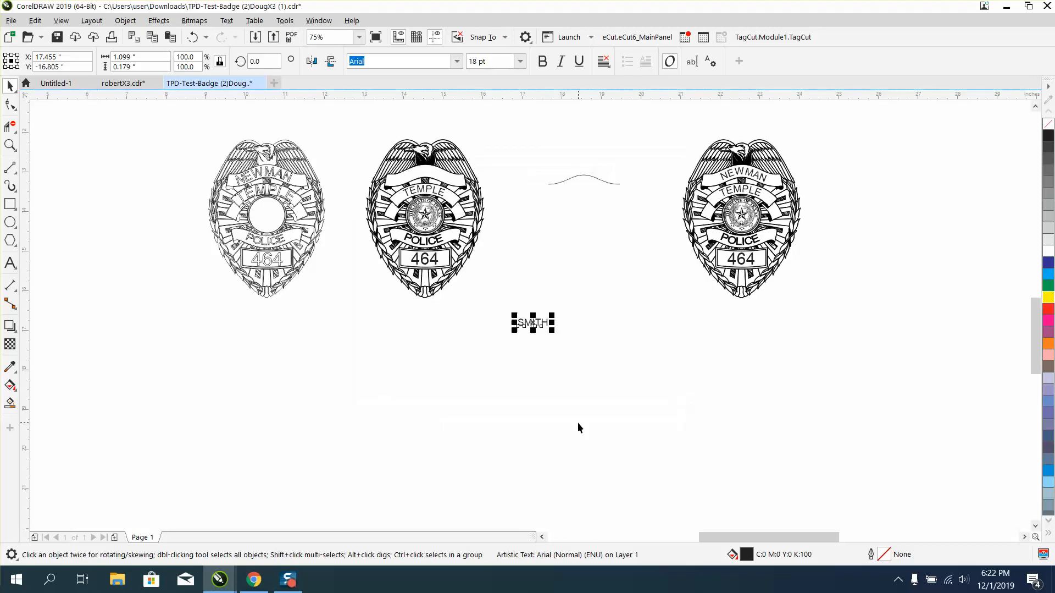
left_click_drag(536, 323, 568, 149)
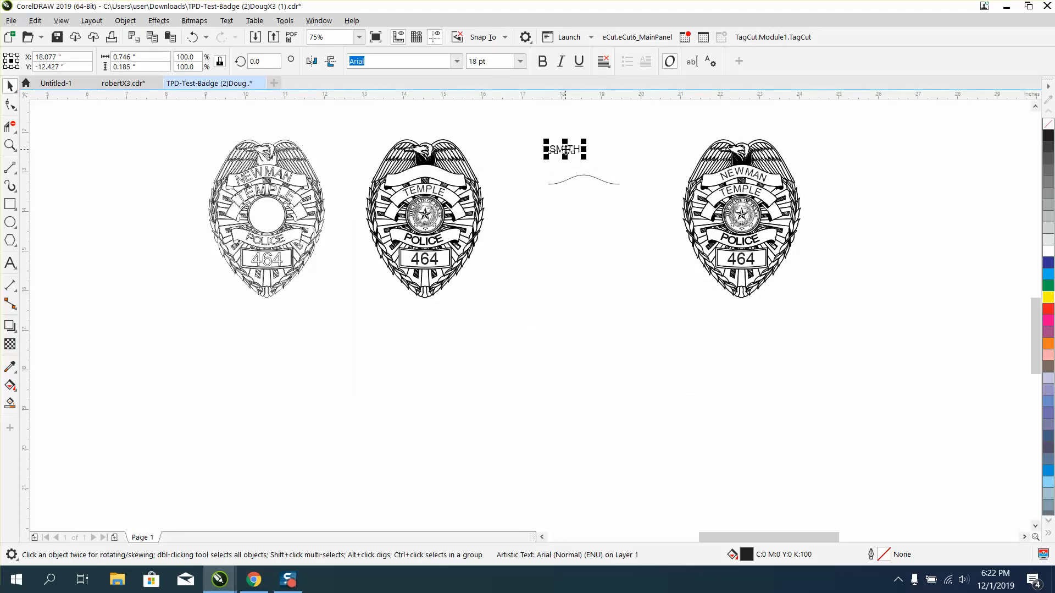
Fit the new surname text to the wavy curve, centred over its crest with an offset of about 0.57 inches.
key("z")
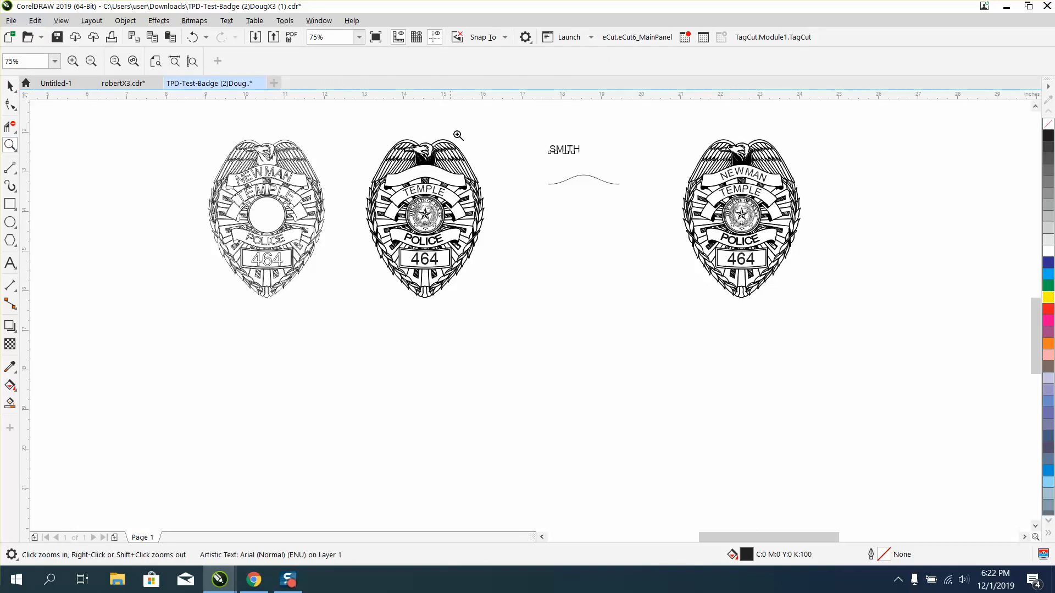
left_click_drag(451, 127, 738, 279)
left_click(8, 85)
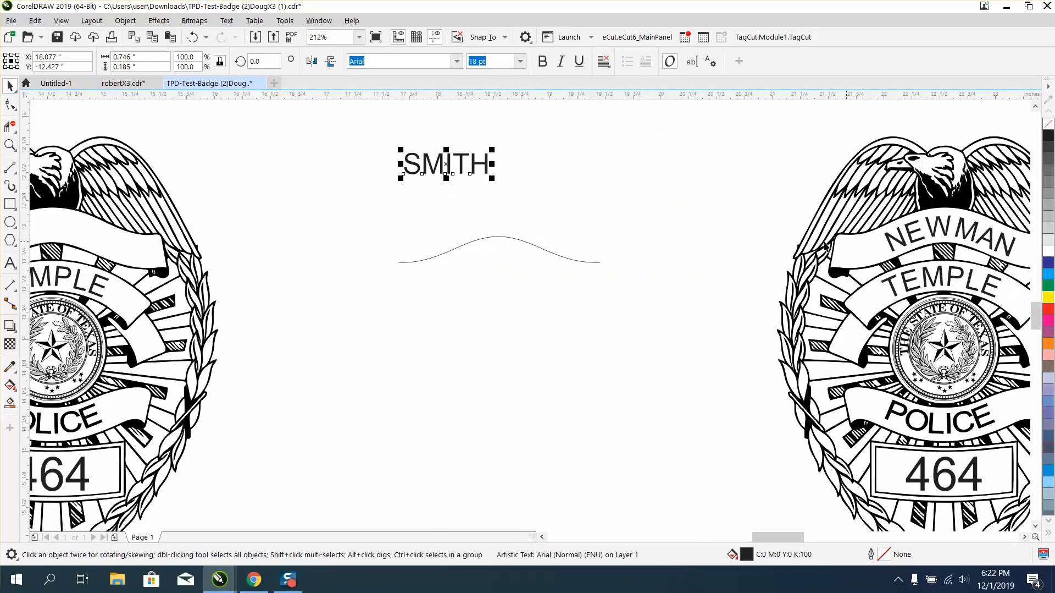
left_click(227, 21)
left_click(264, 194)
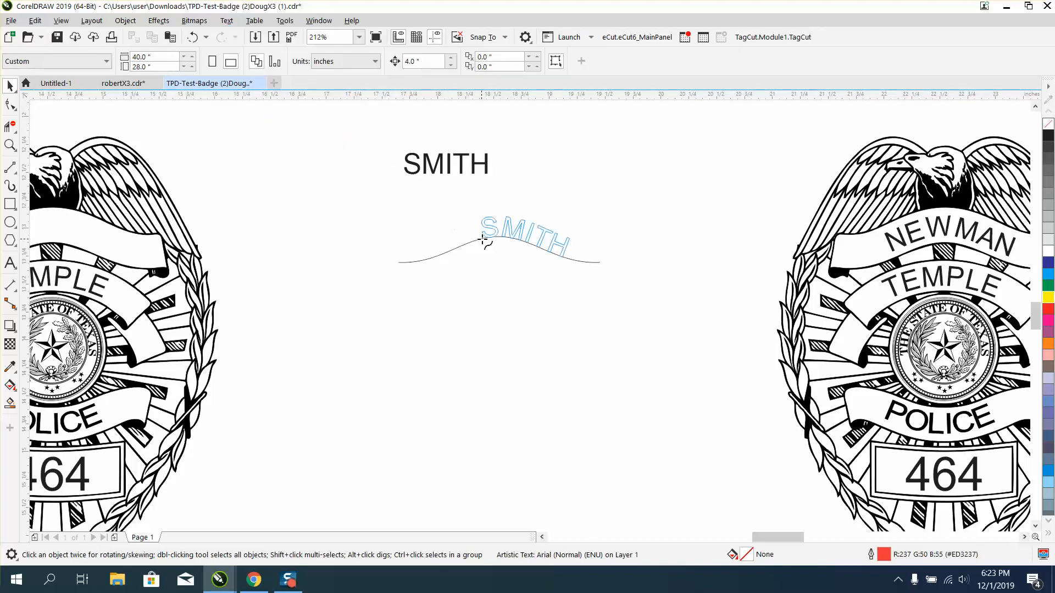
left_click(455, 242)
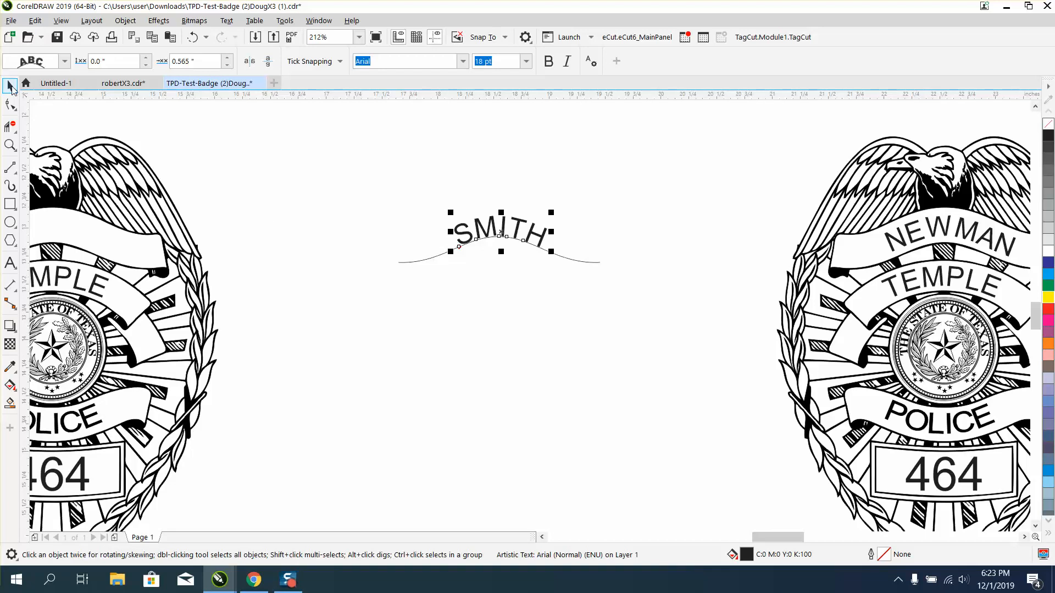
Break the newly fitted surname text apart from the wavy curve.
left_click_drag(401, 174, 451, 264)
left_click_drag(364, 171, 410, 253)
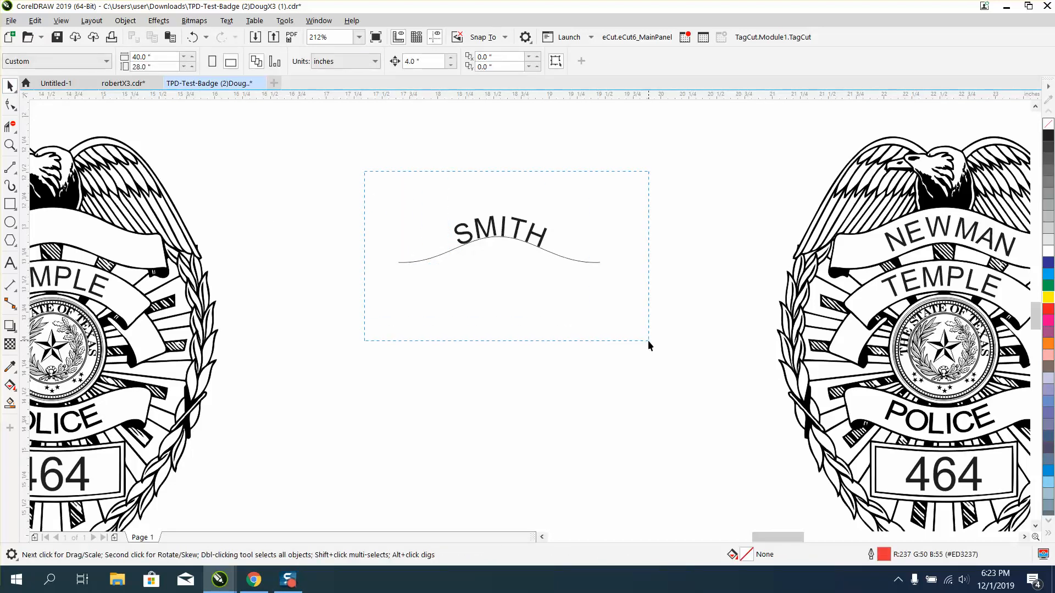
left_click_drag(648, 340, 648, 340)
left_click(227, 20)
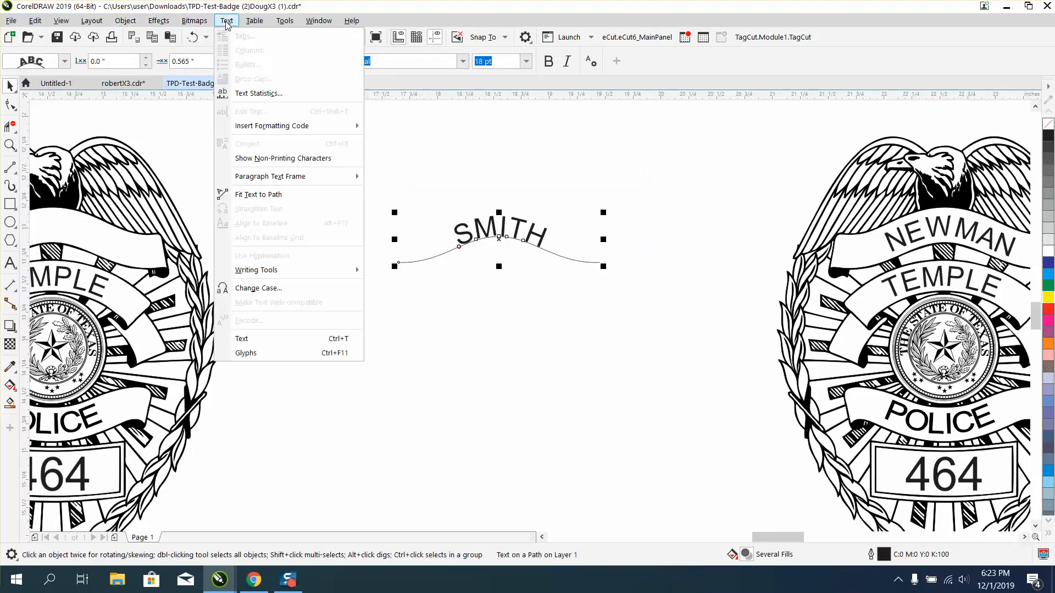
mouse_move(127, 21)
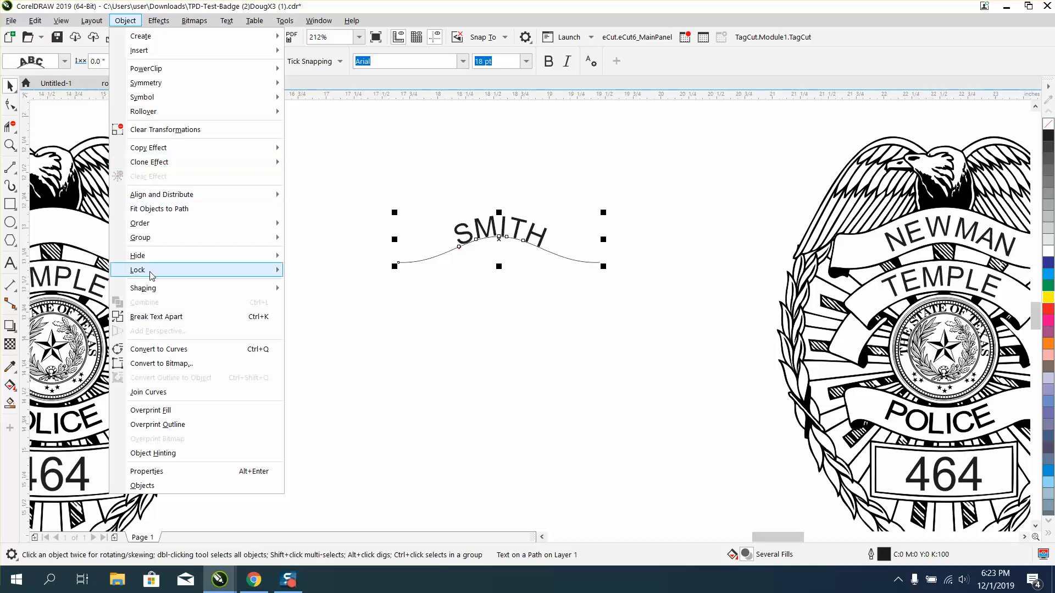
left_click(155, 316)
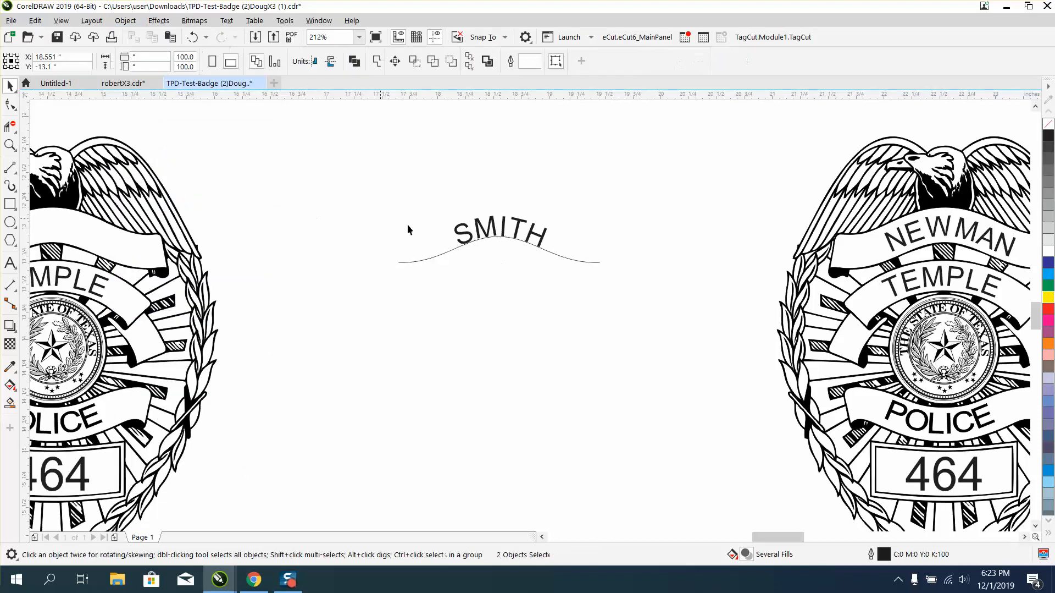
Move the curved surname text 4 inches left into the filled badge's empty top banner.
left_click(459, 234)
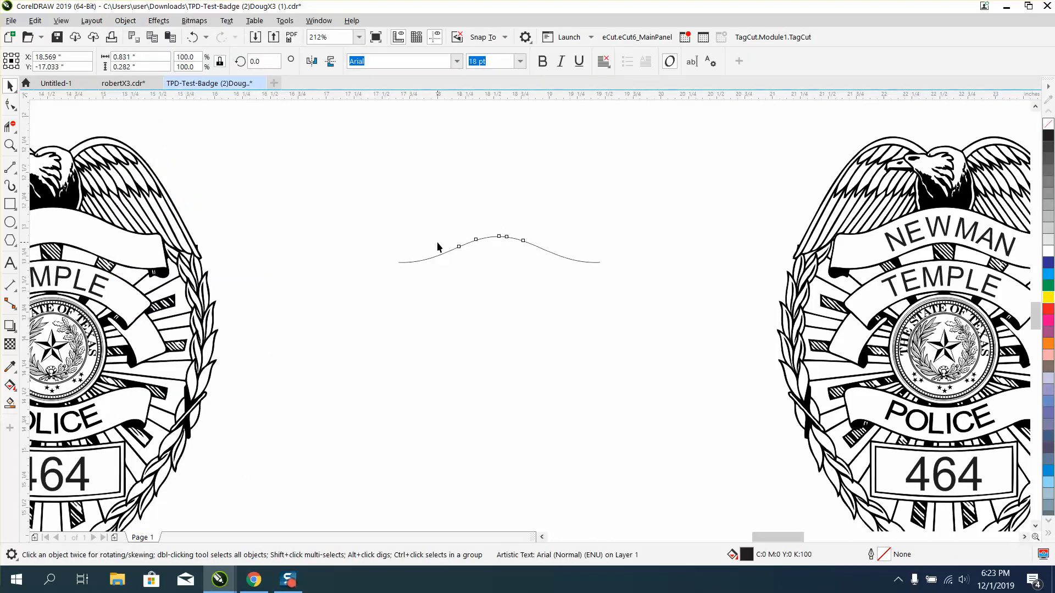
scroll(470, 230, "down", 2)
key("Up")
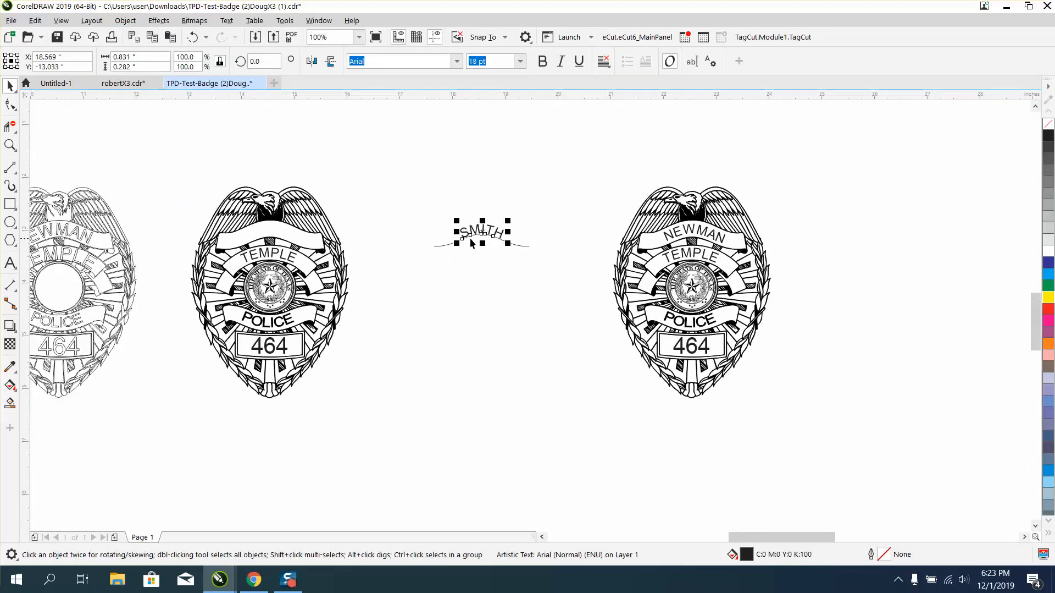
key("Left")
left_click(421, 214)
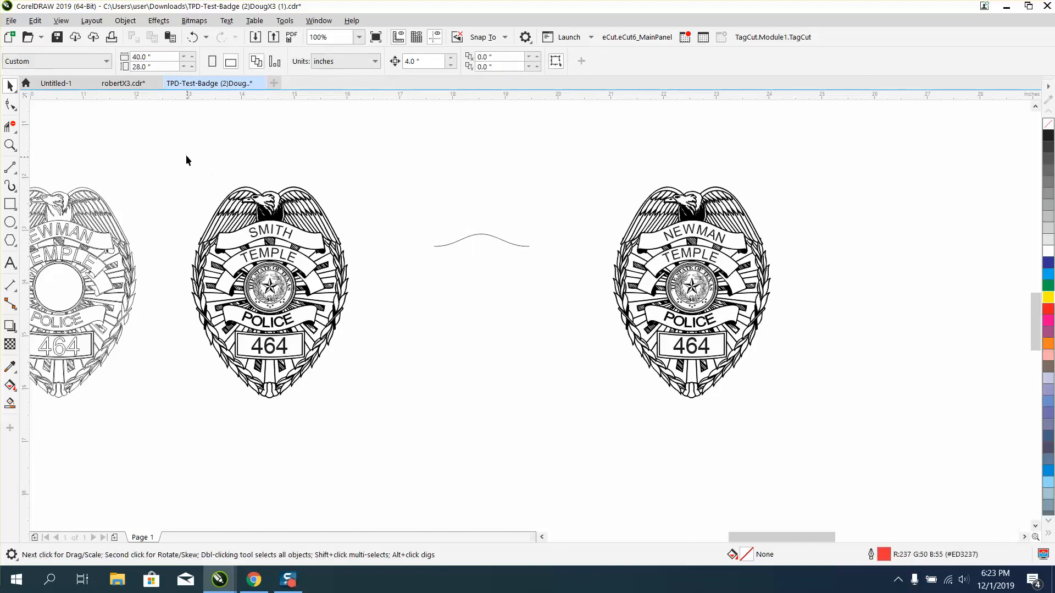
Duplicate the filled badge with its new surname text and move the copy 12 inches to the right.
left_click_drag(166, 144, 397, 423)
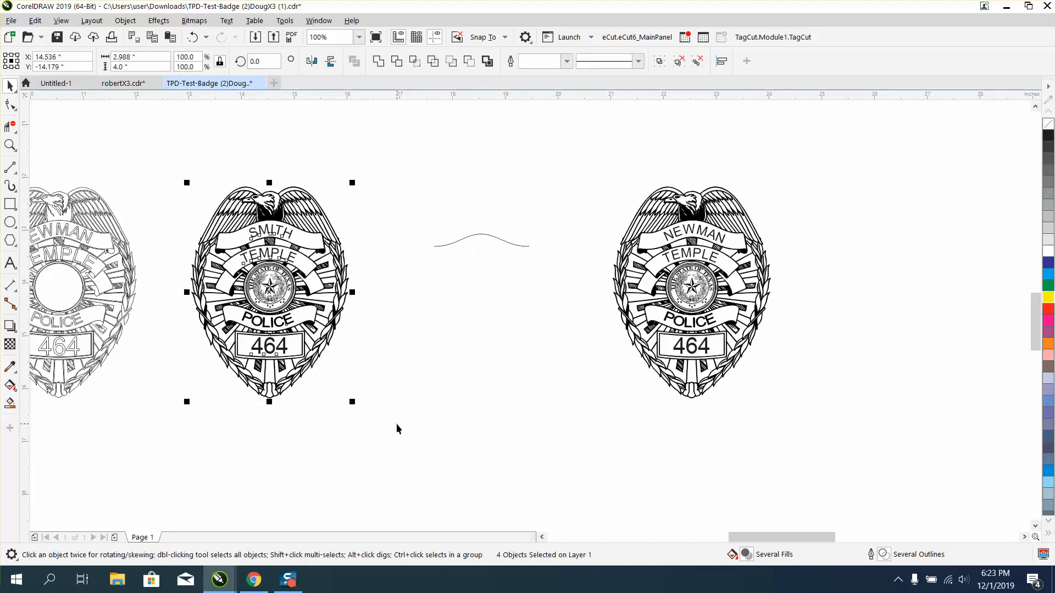
key("Right")
key("Right")
key("Right")
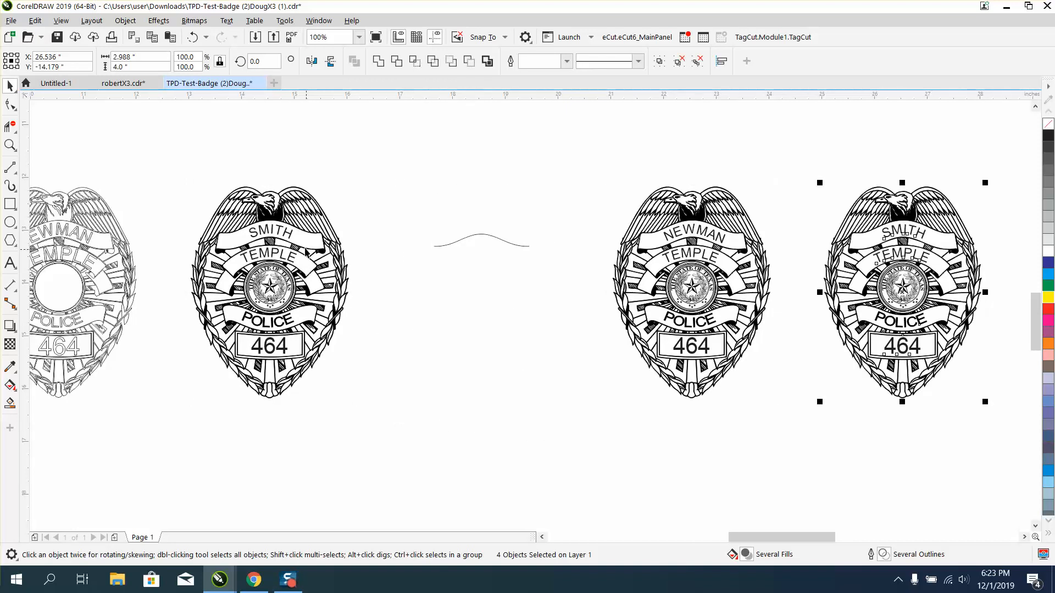
Move the original filled badge's curved surname text 4 inches right and 4 inches down, and straighten it.
left_click(290, 233)
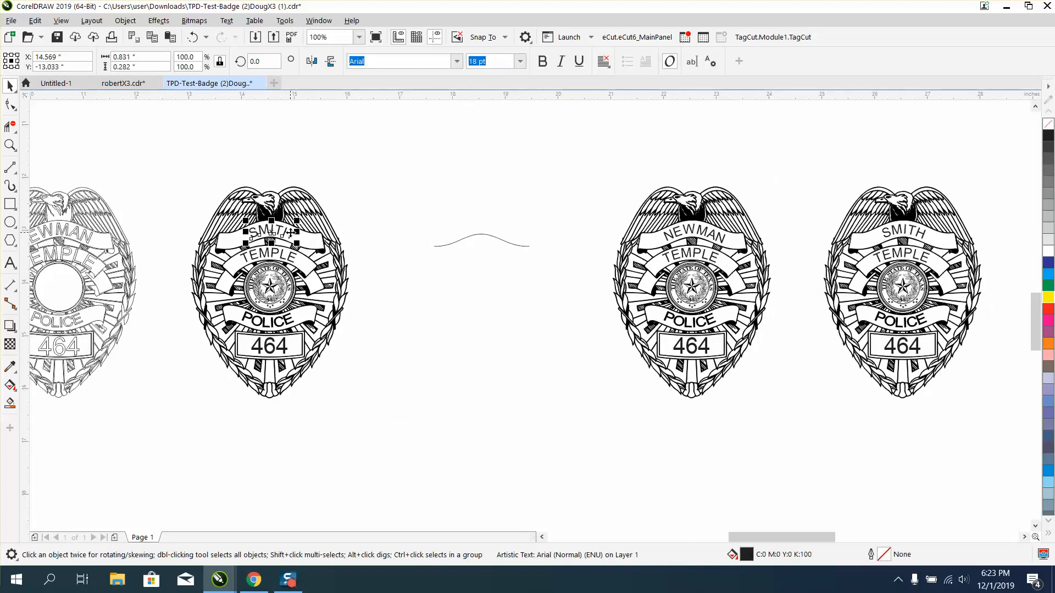
key("Right")
key("Down")
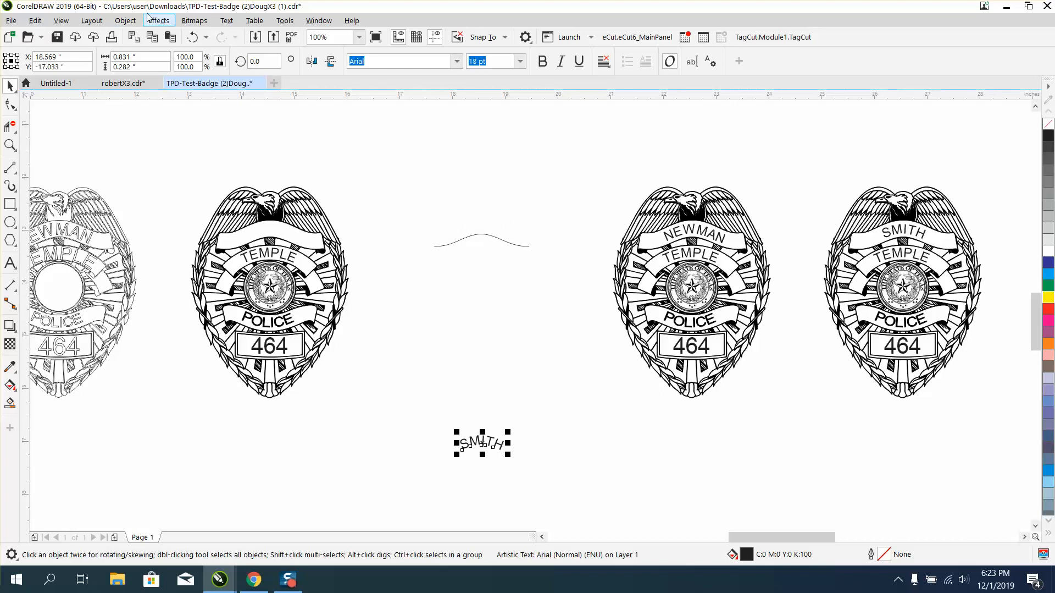
left_click(232, 22)
mouse_move(125, 21)
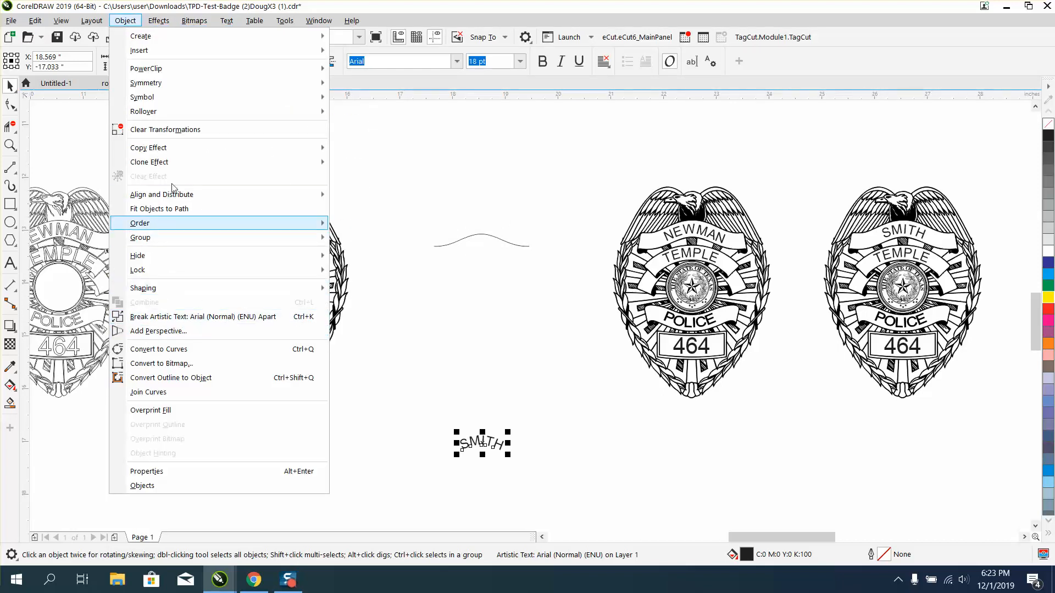
mouse_move(177, 54)
mouse_move(228, 26)
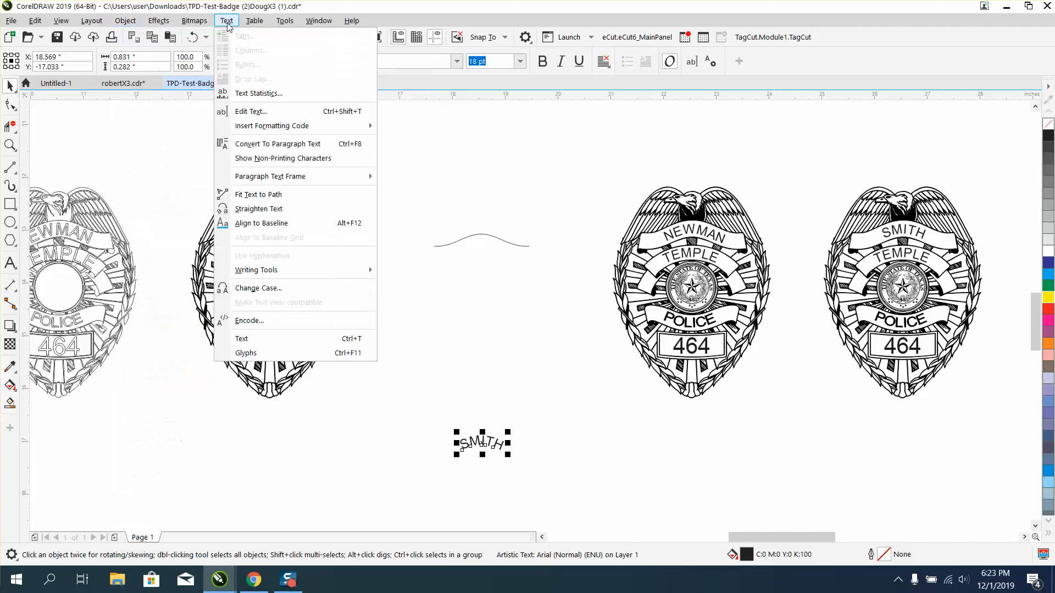
left_click(236, 209)
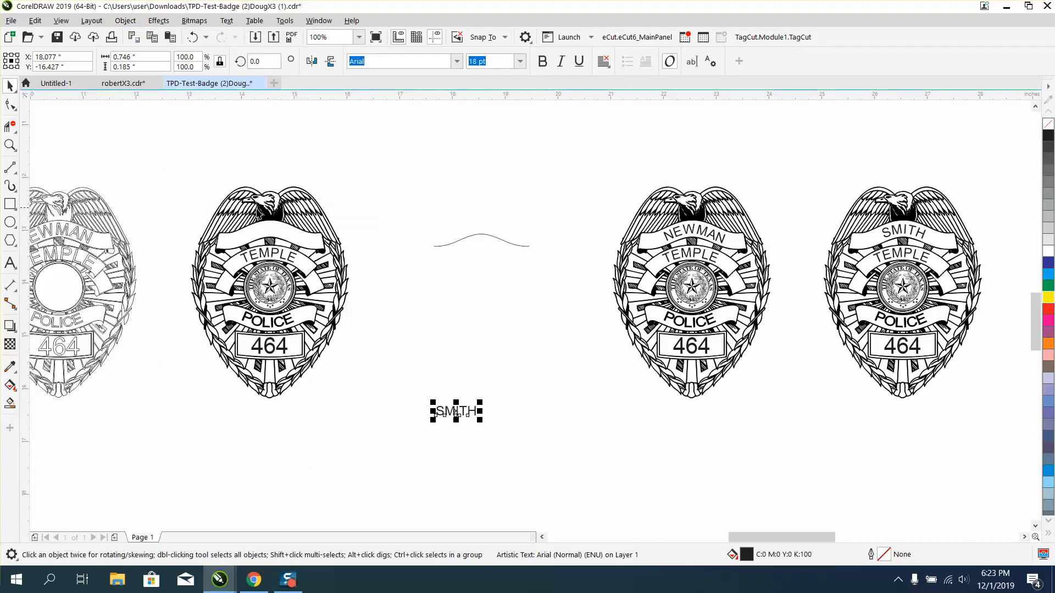
Place the straightened text just above the wavy curve and replace it with a third surname.
left_click_drag(459, 407, 462, 213)
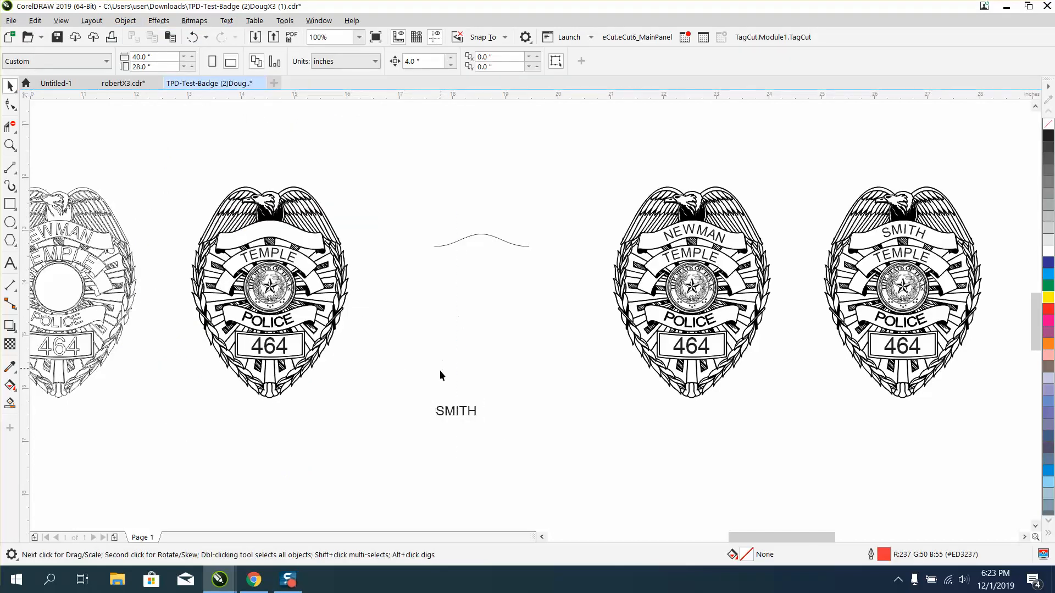
left_click_drag(463, 391, 474, 184)
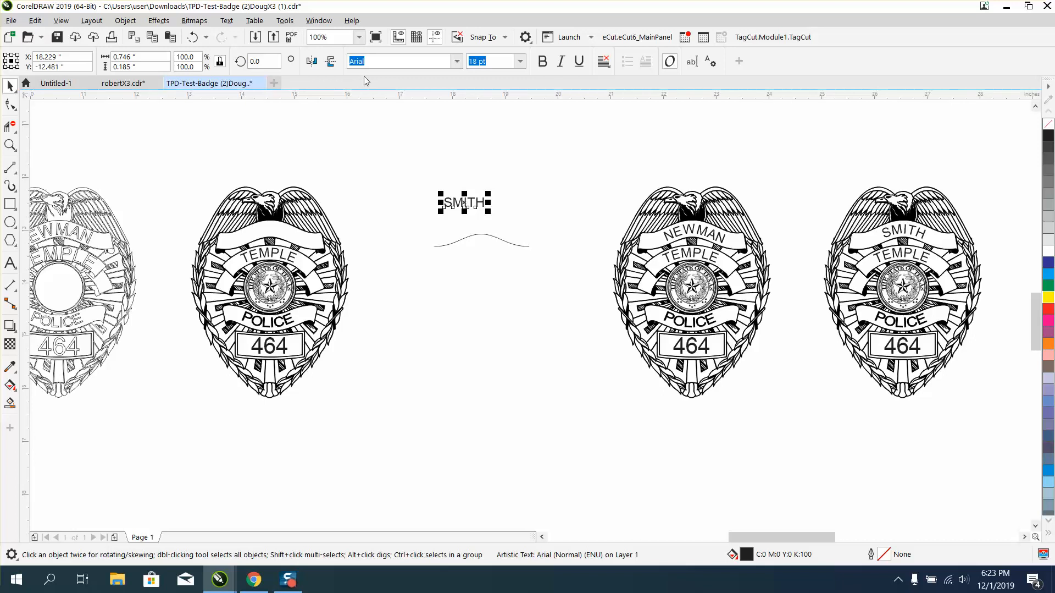
left_click(709, 62)
left_click_drag(418, 186, 356, 185)
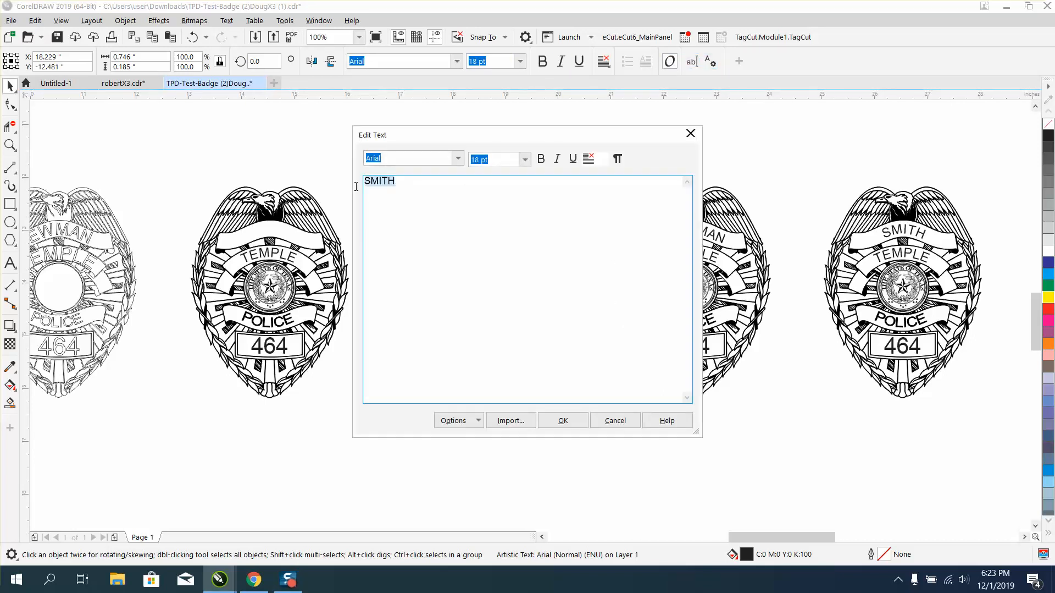
type("GR")
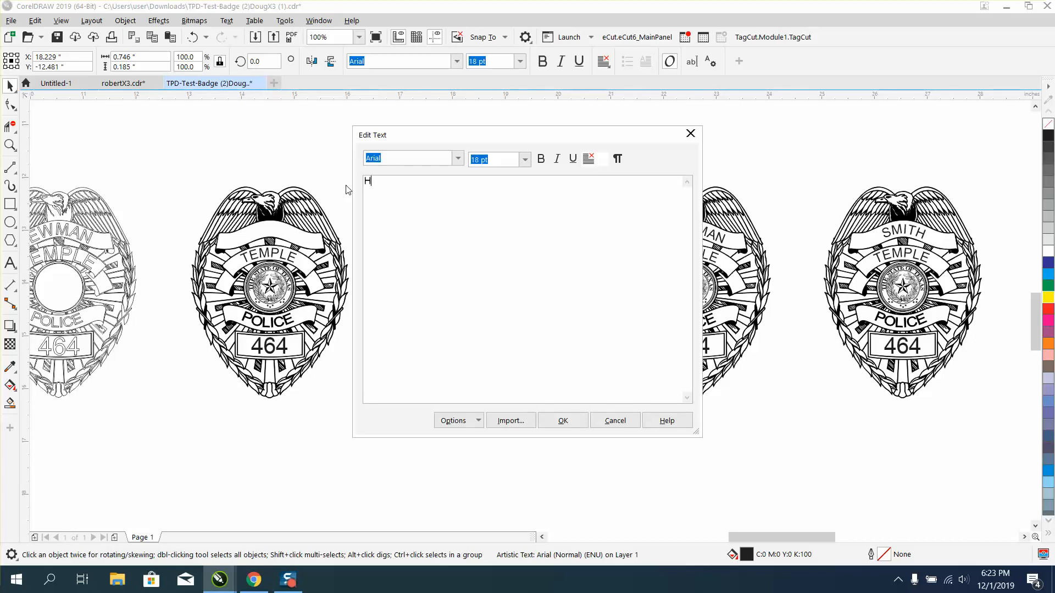
type("JOHNSON")
left_click(562, 420)
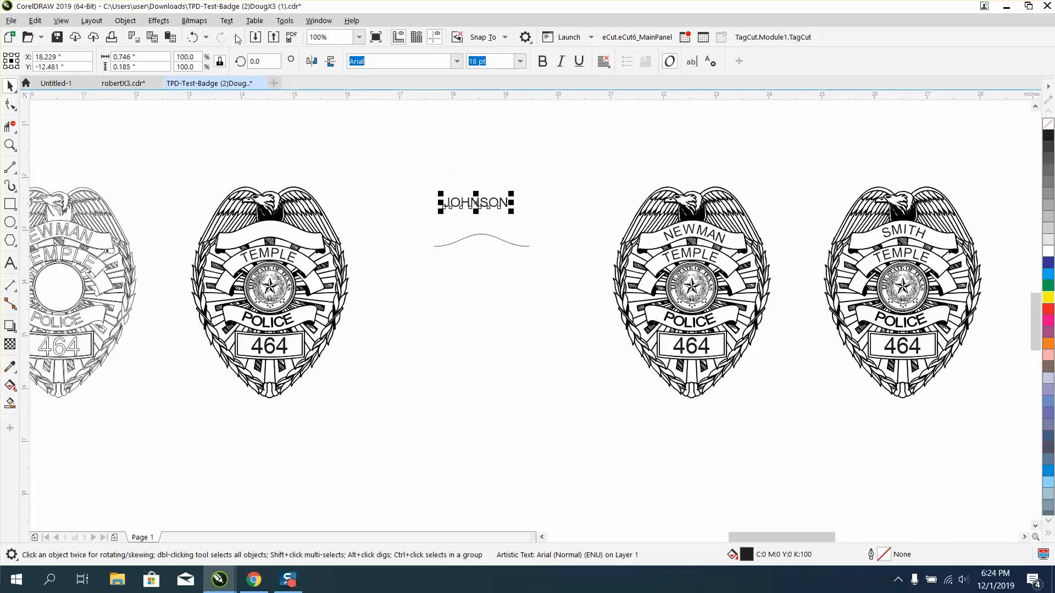
Fit the third surname text to the wavy curve, centred over its crest.
left_click(226, 21)
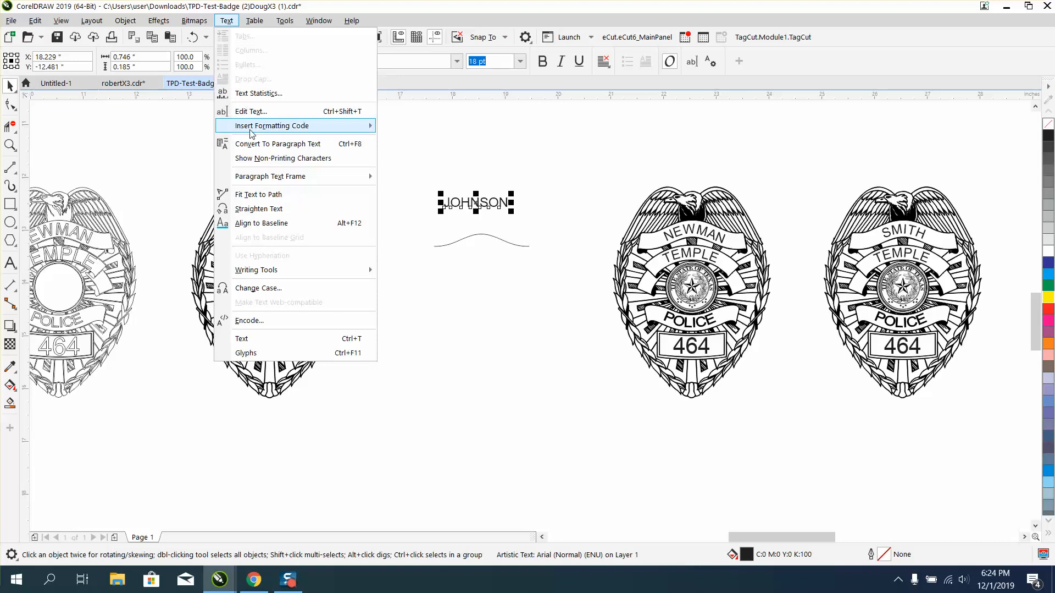
left_click(258, 195)
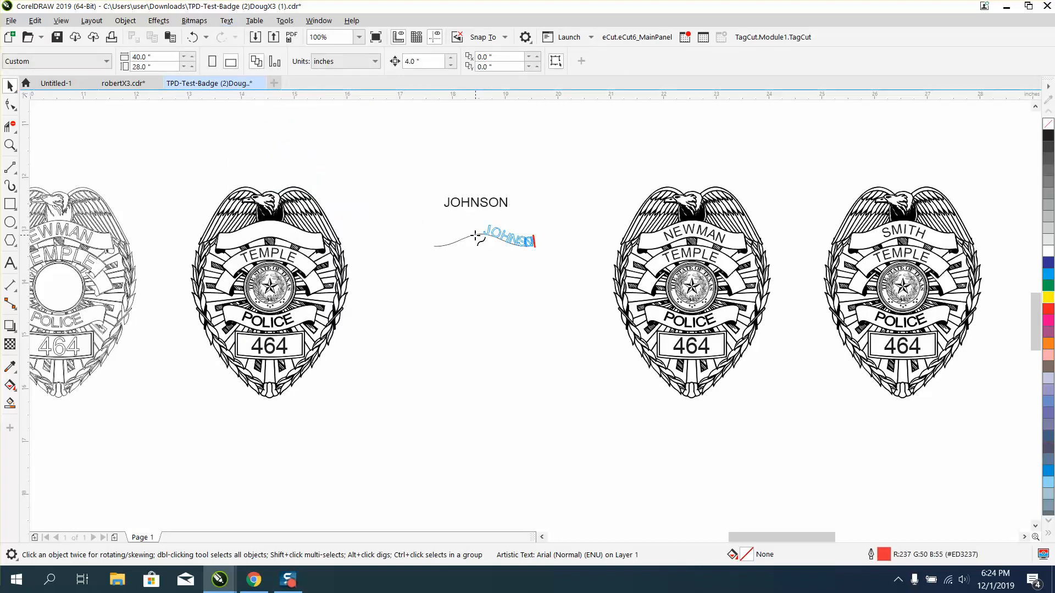
left_click(467, 255)
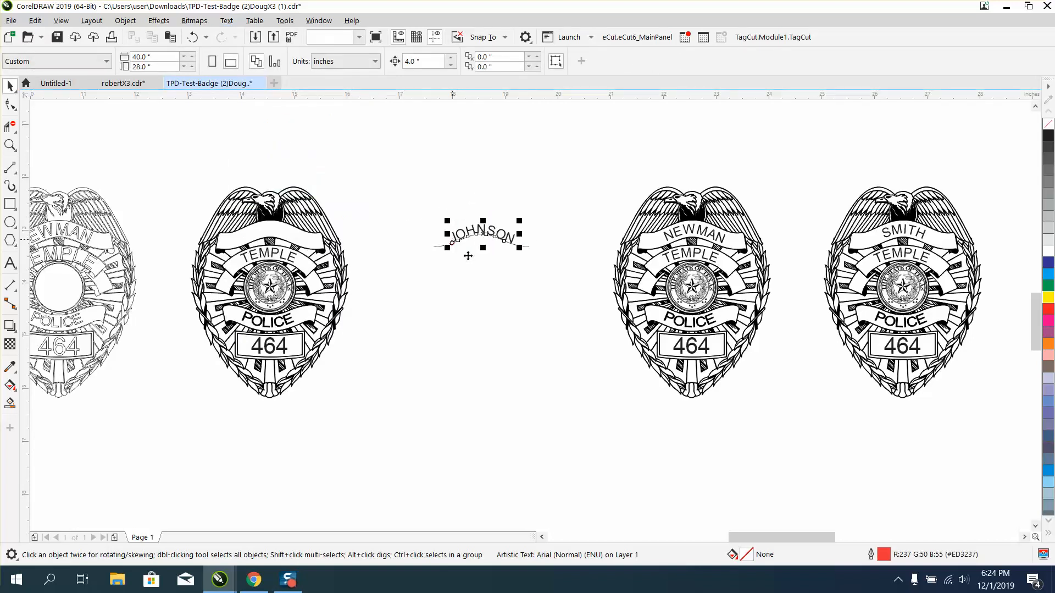
Break the third surname text apart from the wavy curve and deselect it.
left_click_drag(401, 196, 589, 290)
left_click(128, 20)
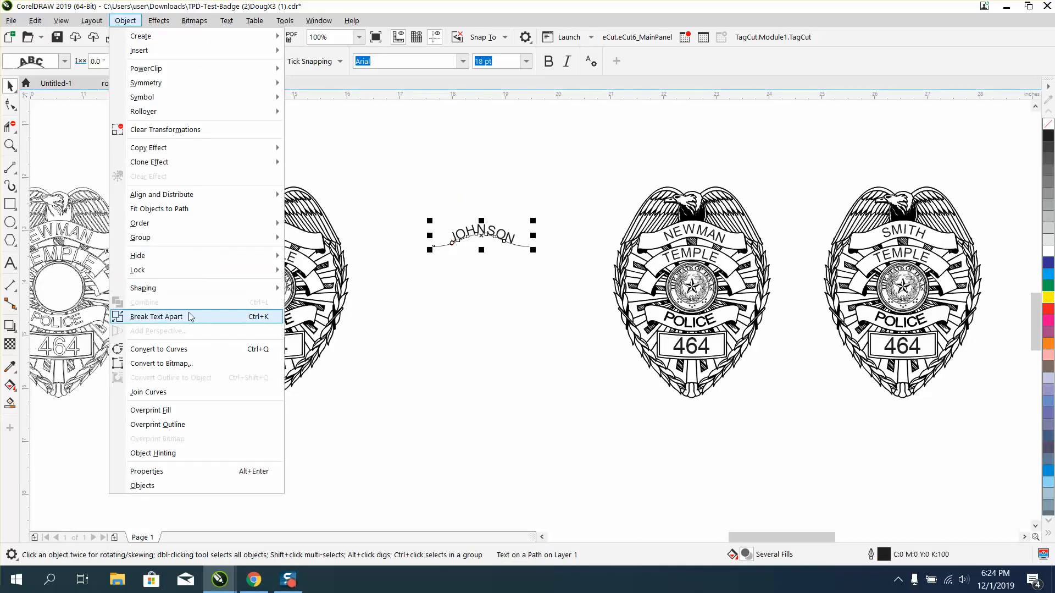
left_click(156, 317)
left_click(532, 323)
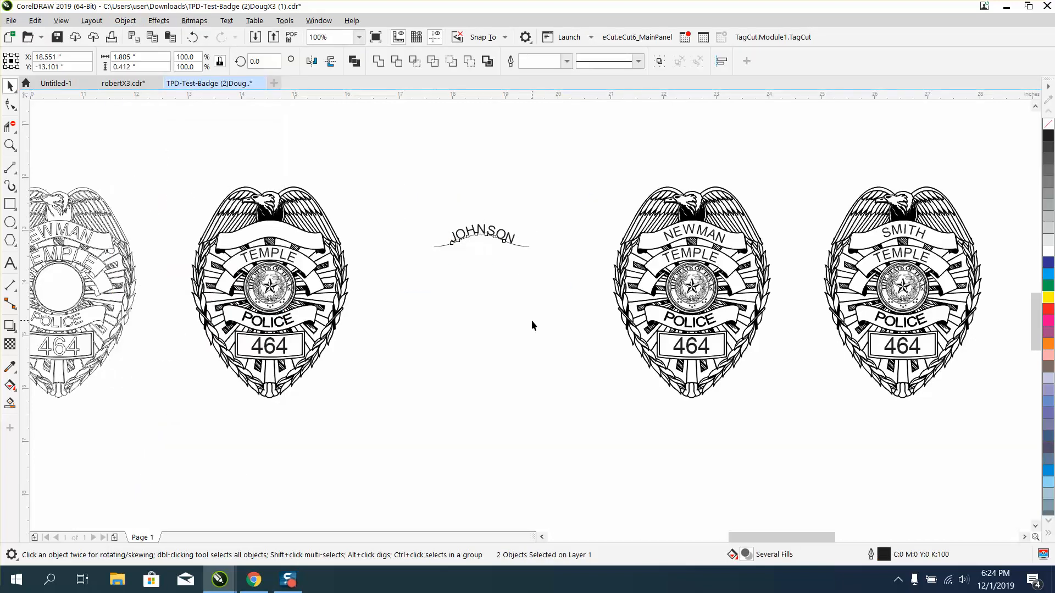
Move the third curved surname text 4 inches left into the original filled badge's empty top banner.
left_click(496, 232)
left_click_drag(499, 232, 288, 231)
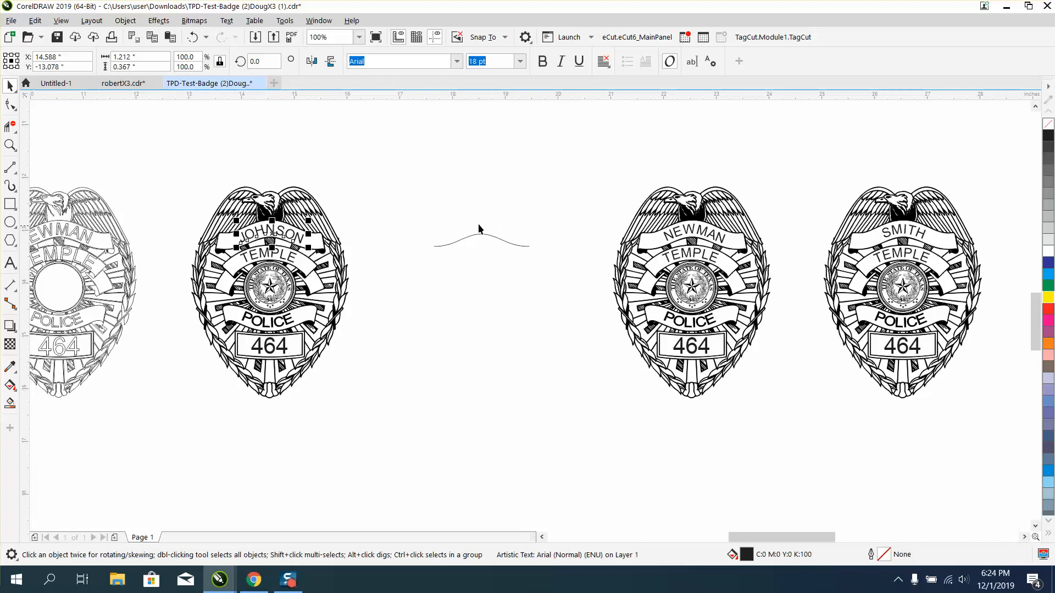
left_click(460, 218)
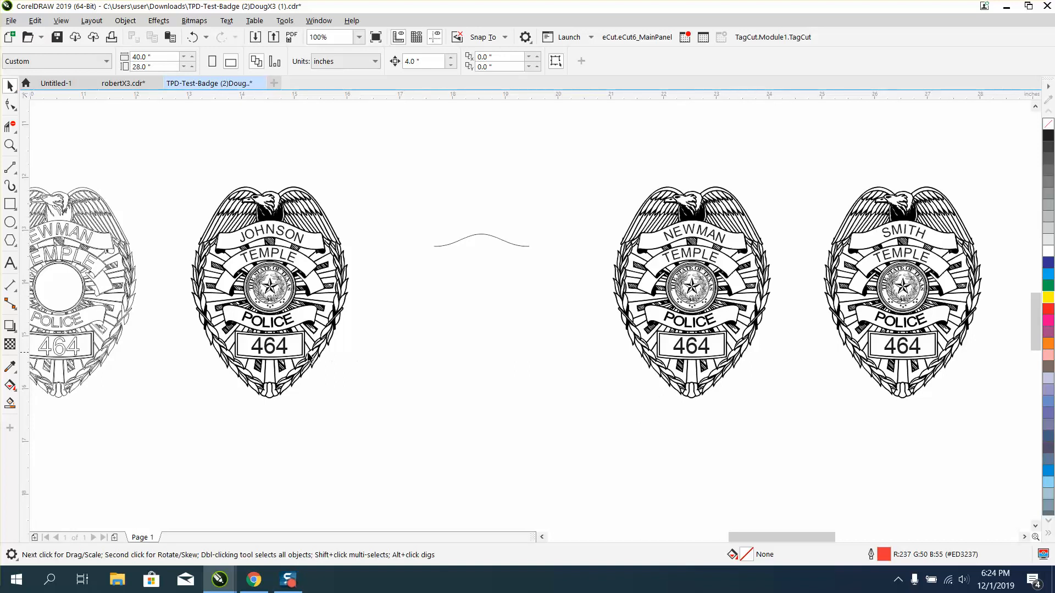
Change the badge number on the filled badge with the third surname to 475.
left_click(284, 349)
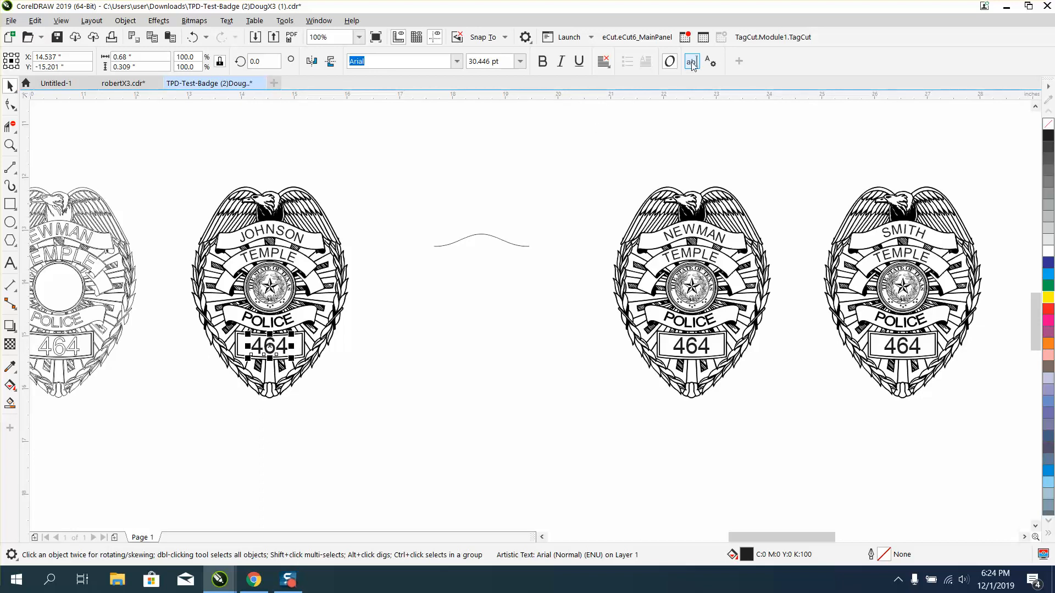
key("ctrl+shift+t")
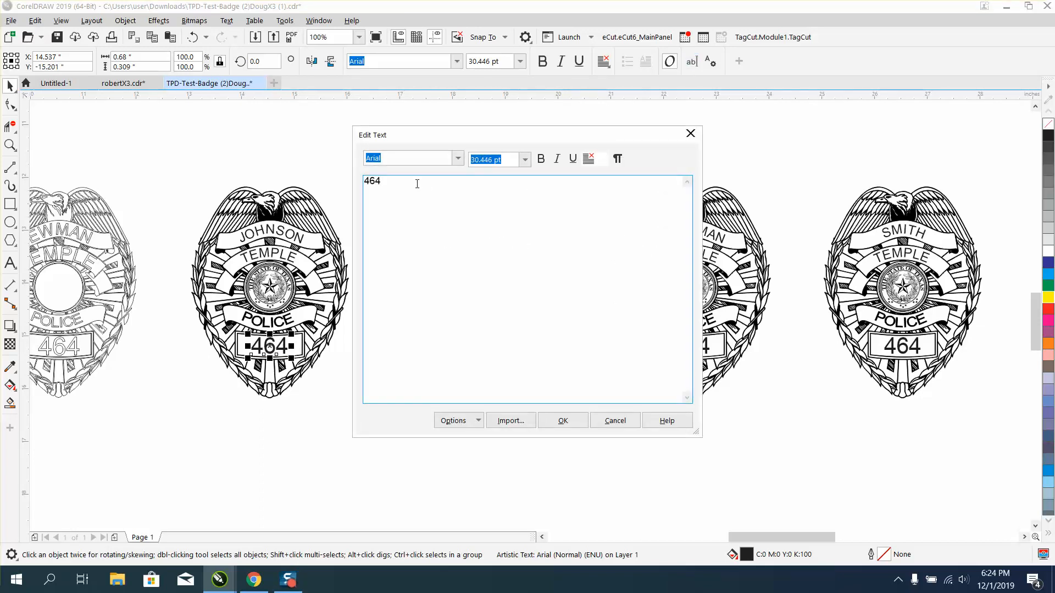
type("475")
left_click(556, 421)
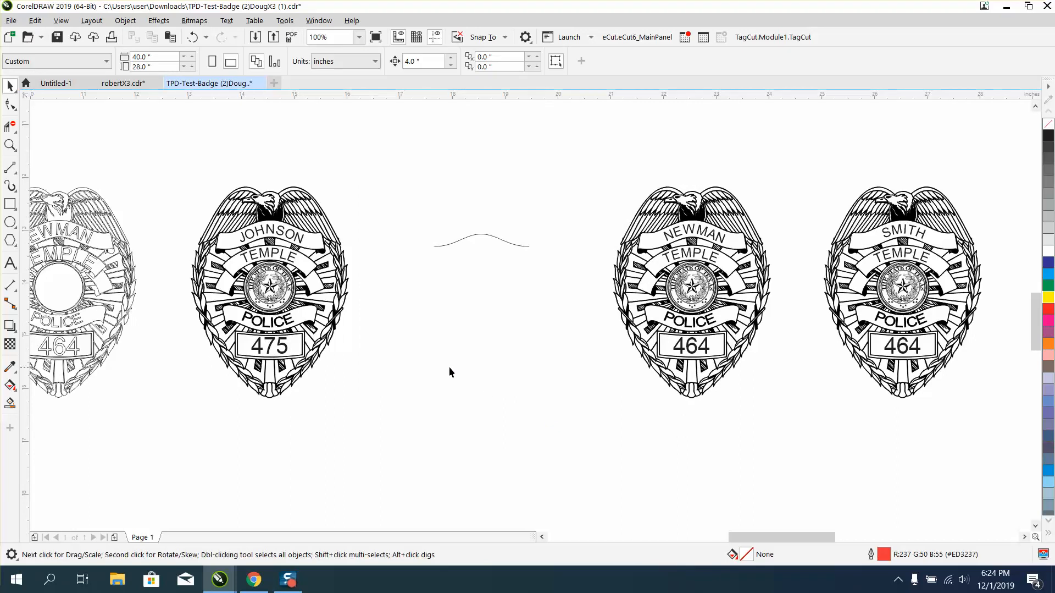
Draw a rectangle about 4.07 by 4.92 inches over the whole 475 badge and fill it with yellow.
left_click(10, 145)
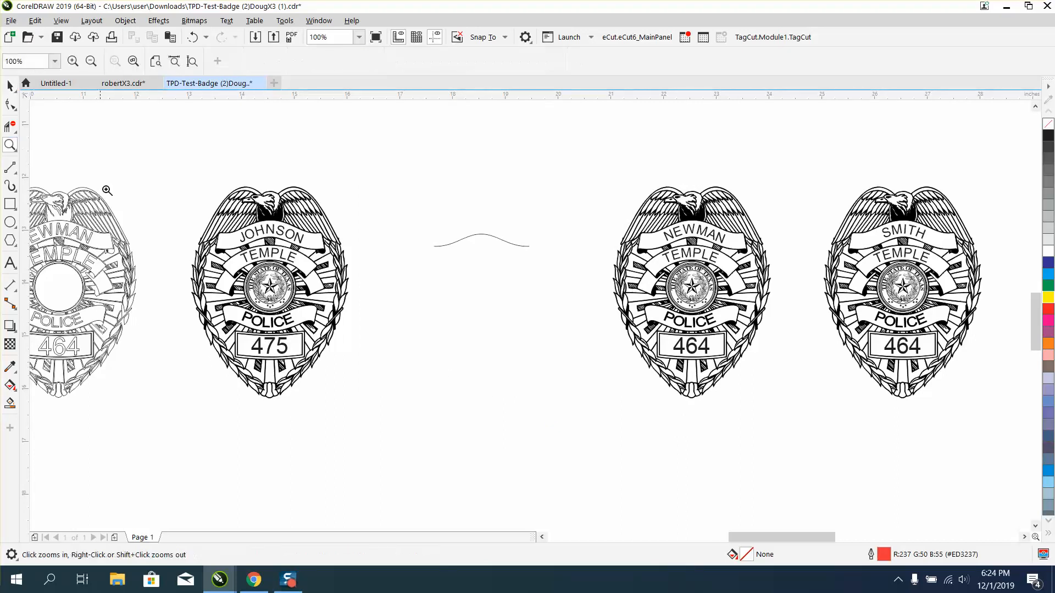
left_click_drag(183, 258, 417, 428)
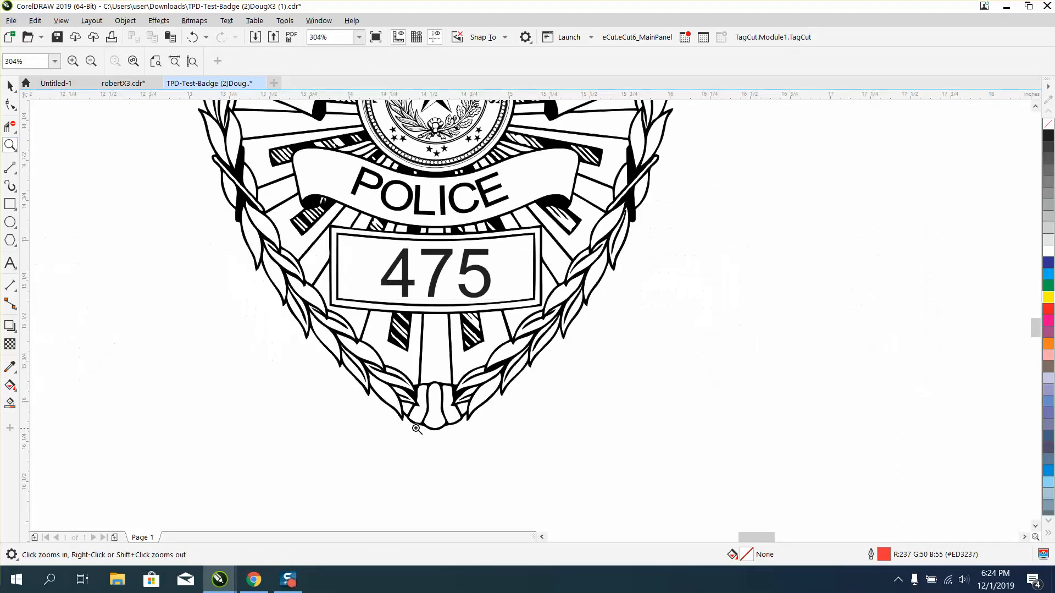
right_click(385, 281)
right_click(334, 263)
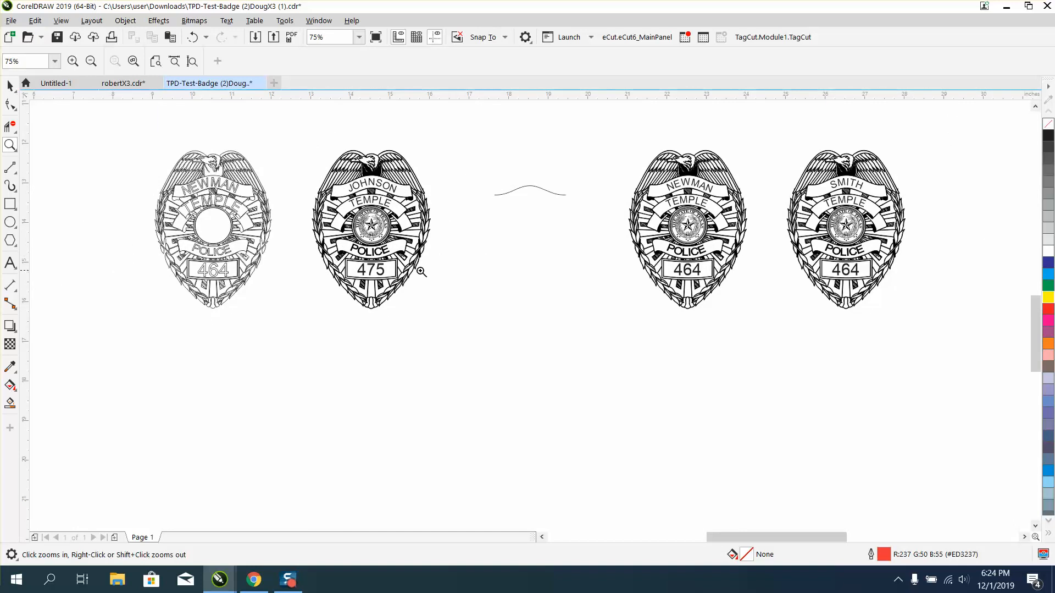
left_click(10, 204)
left_click_drag(298, 127, 459, 321)
left_click(1048, 297)
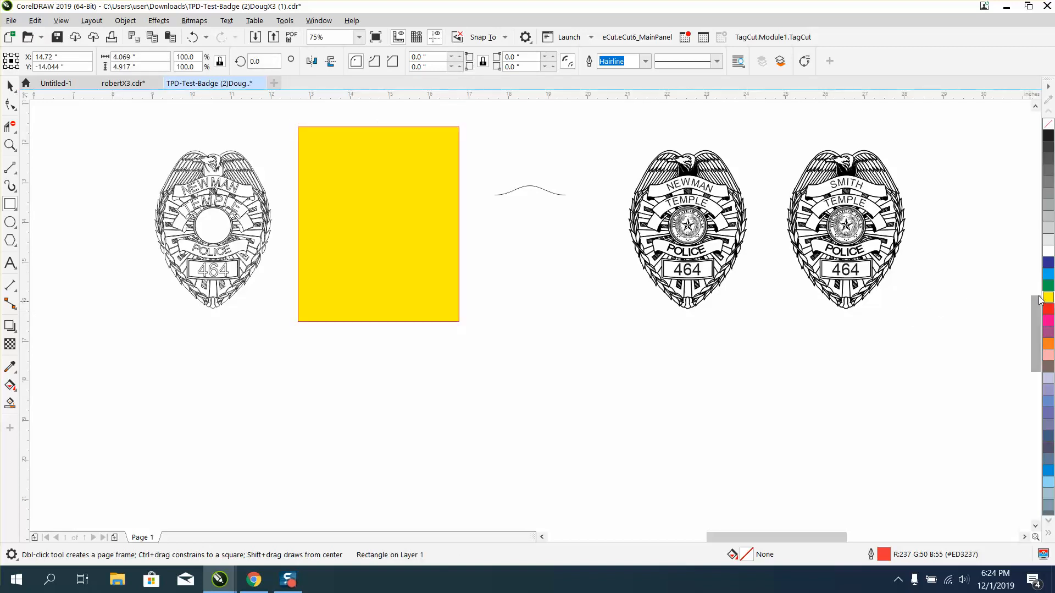
Send the yellow rectangle behind the 475 badge artwork and deselect it.
left_click(124, 22)
mouse_move(193, 226)
left_click(311, 240)
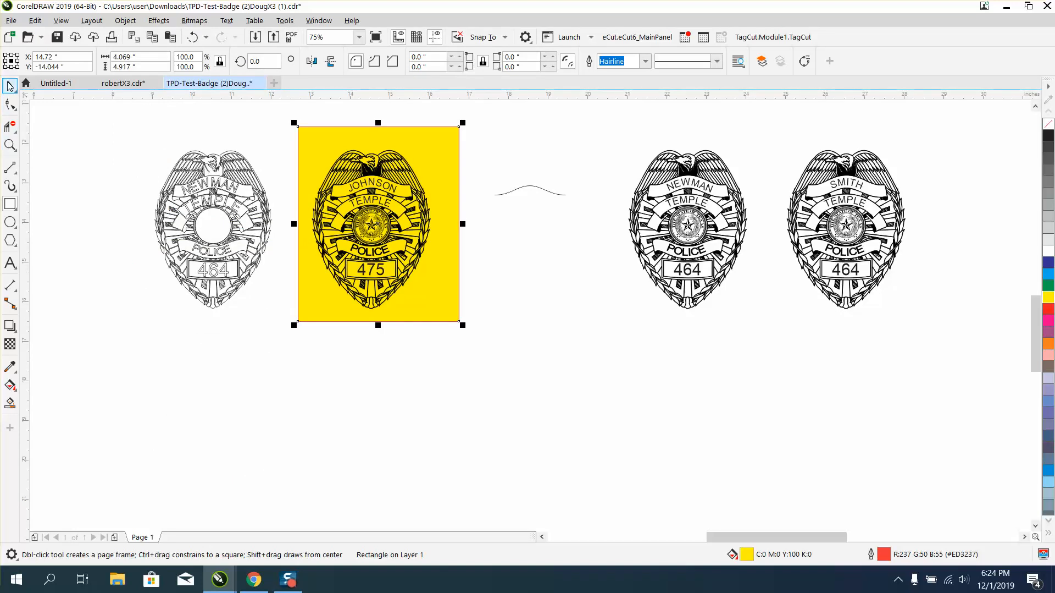
left_click(10, 85)
left_click(102, 111)
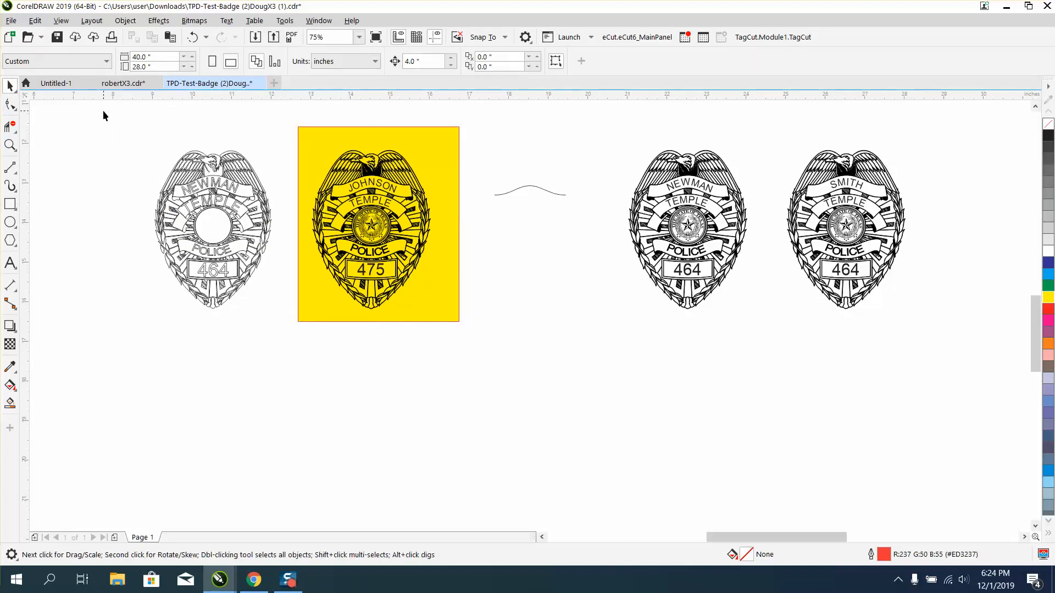